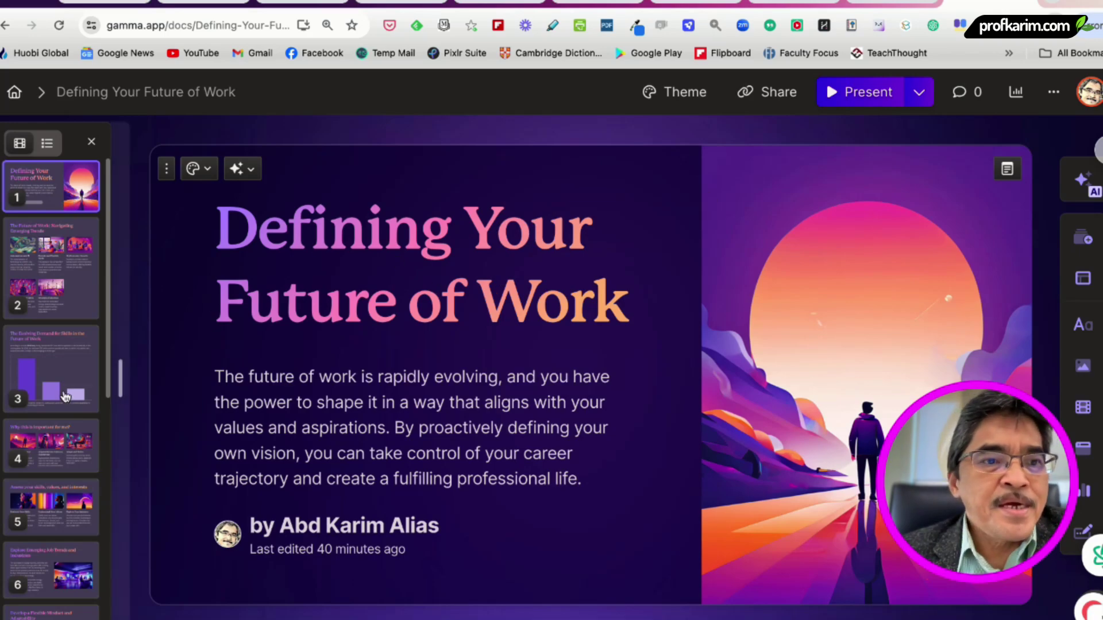
Jump through the outline to the Why, Assess skills and Job Trends cards, then the title card.
click(58, 454)
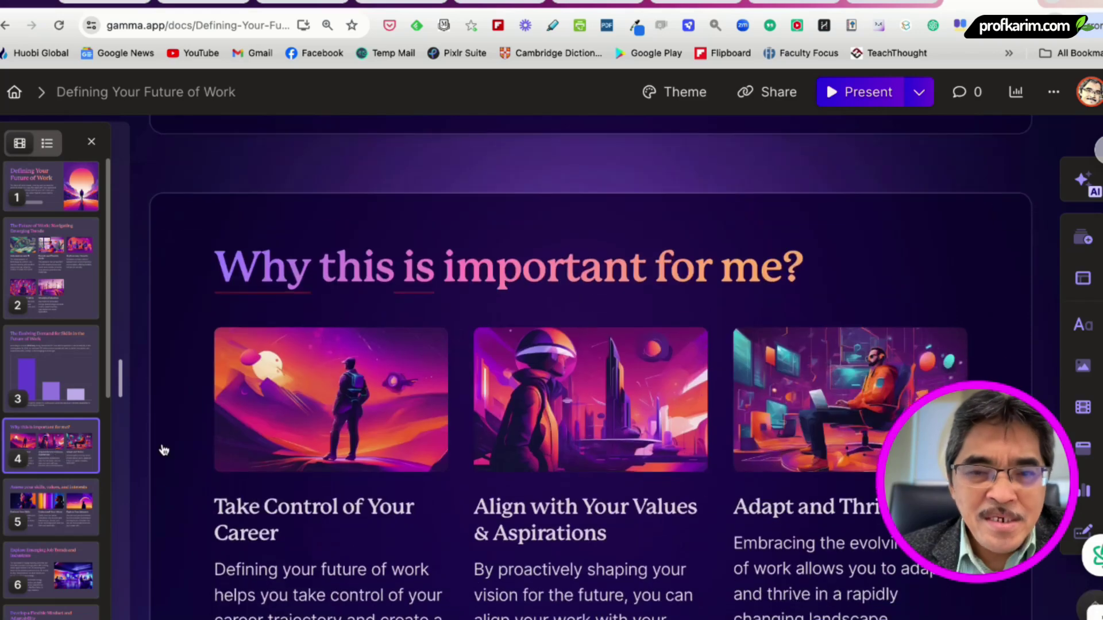
scroll(474, 438, down, 2)
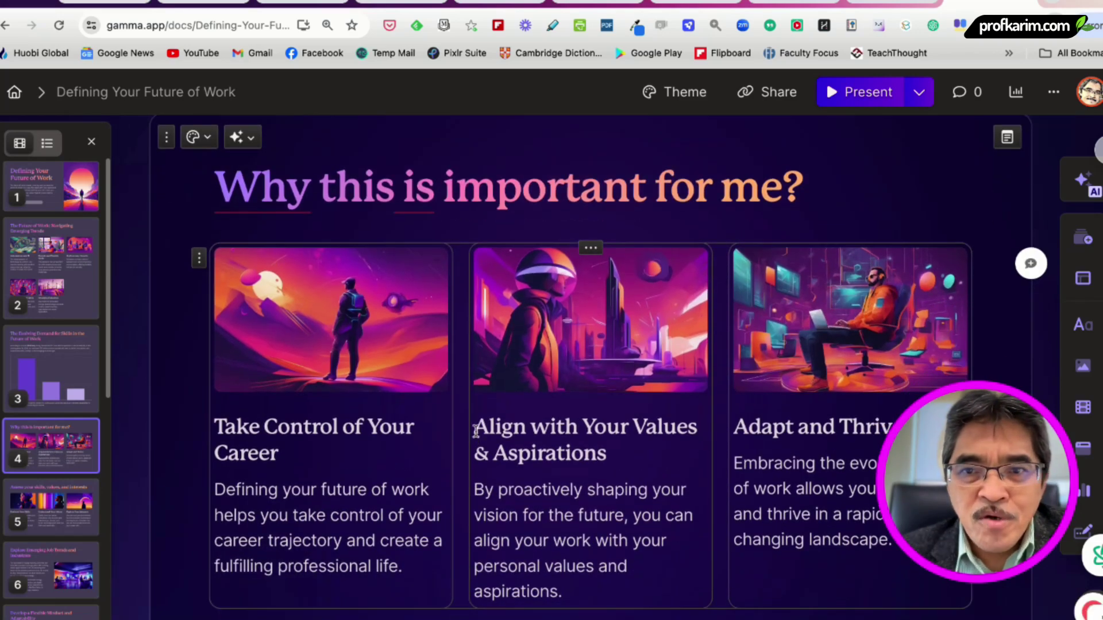
click(56, 521)
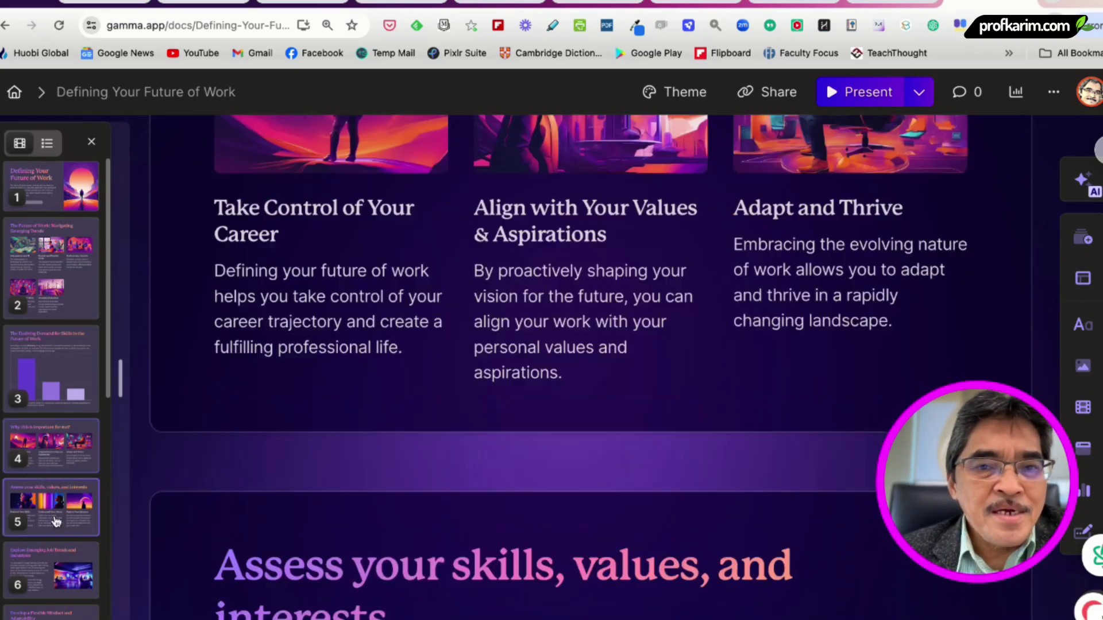
click(57, 575)
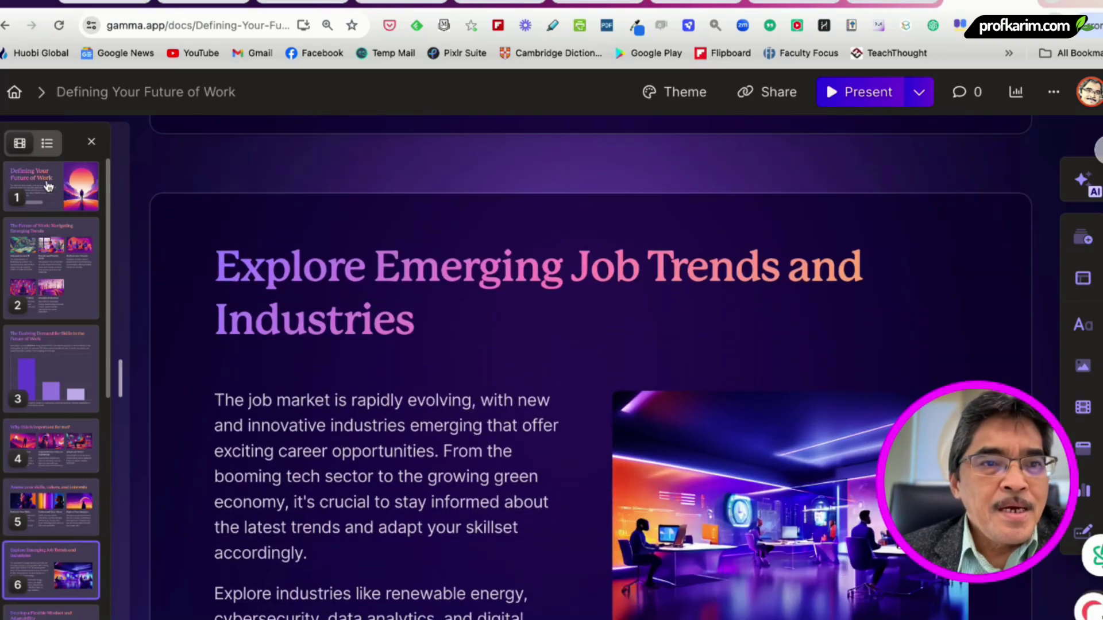
click(49, 188)
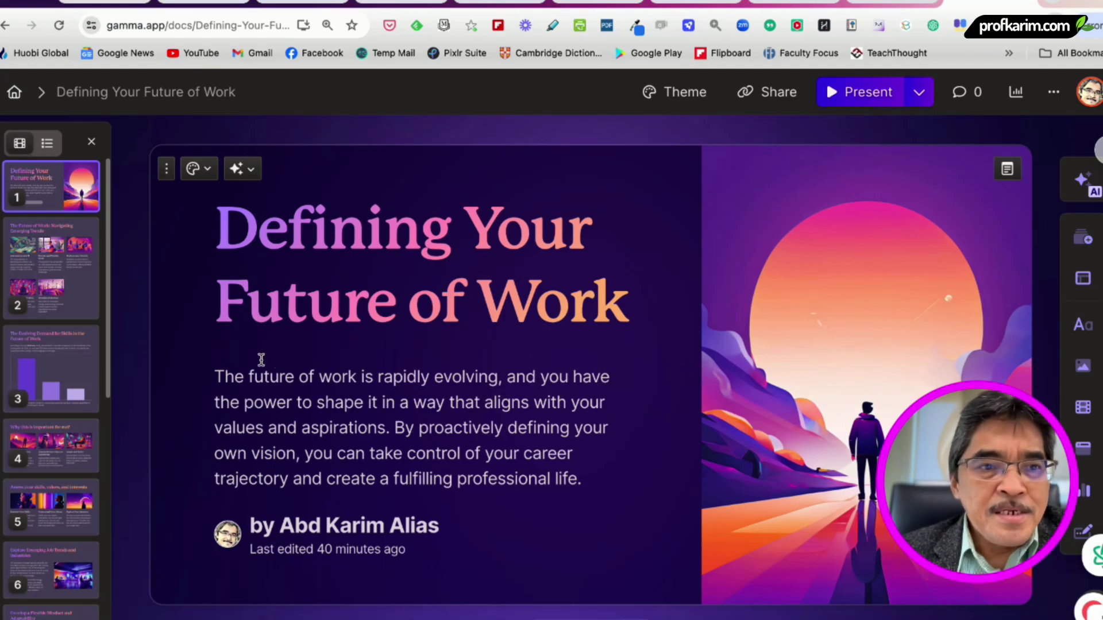
Start an AI-generated card after the title card, then discard the empty draft.
scroll(573, 406, down, 2)
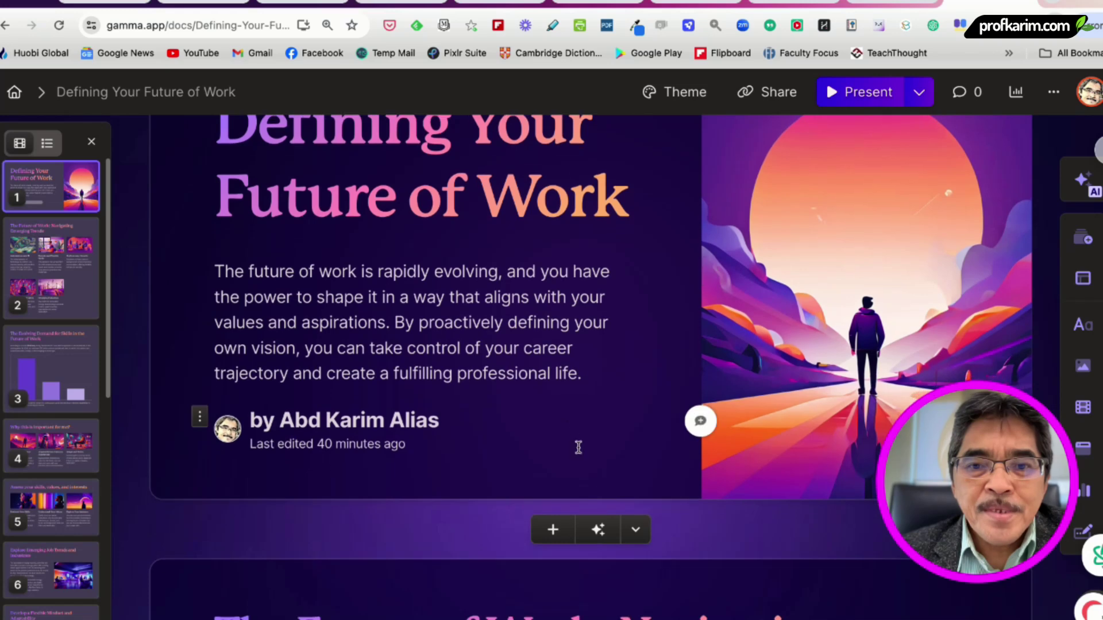
scroll(612, 402, up, 2)
scroll(612, 386, down, 2)
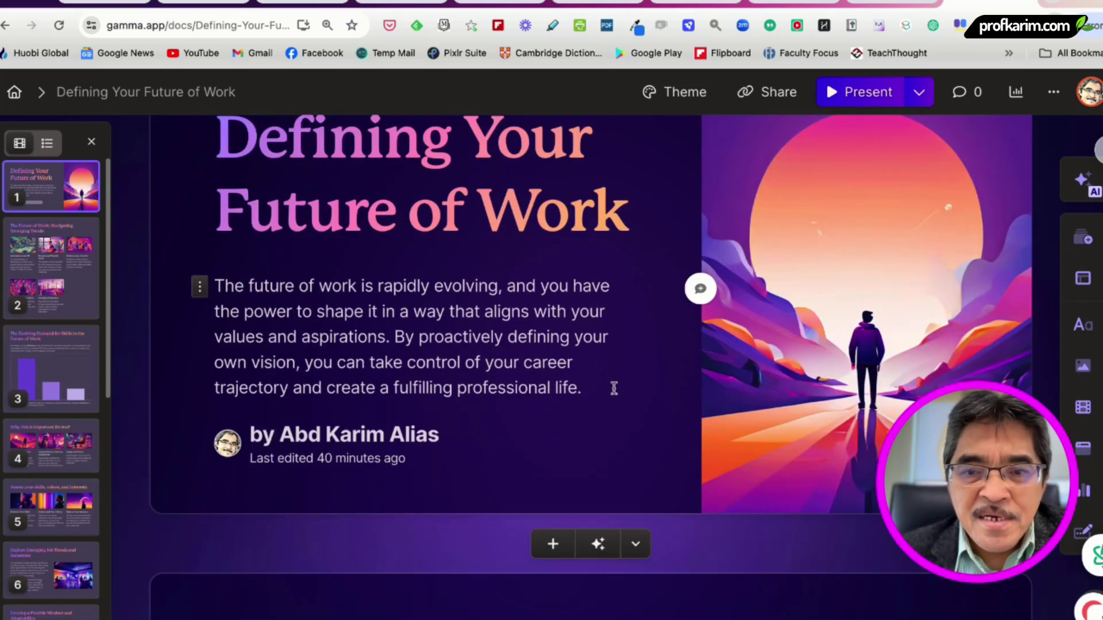
click(600, 548)
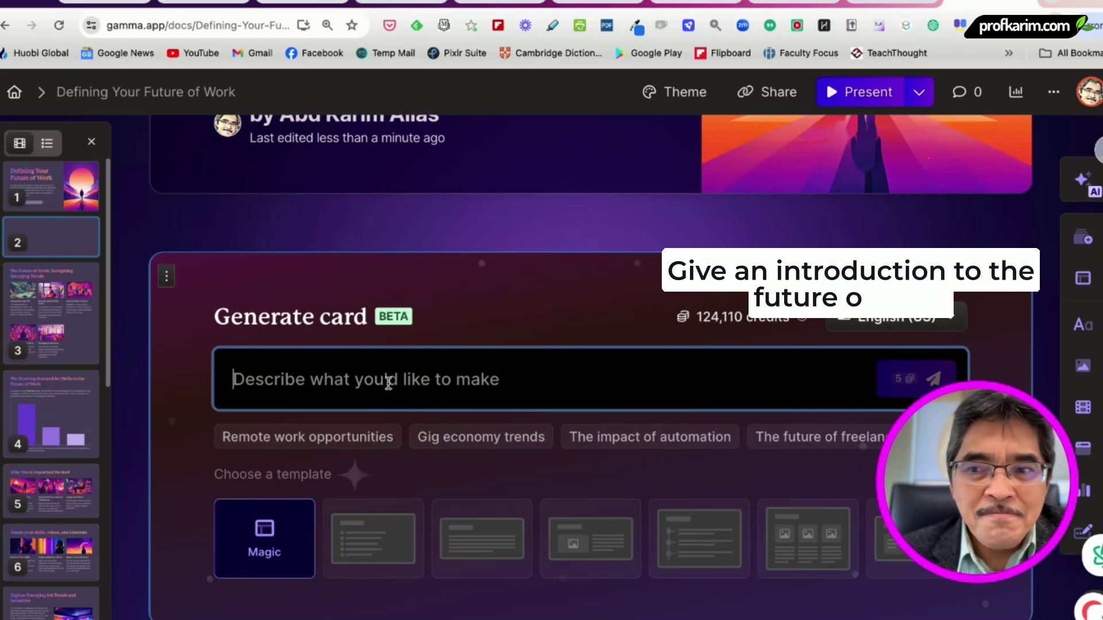
click(1005, 277)
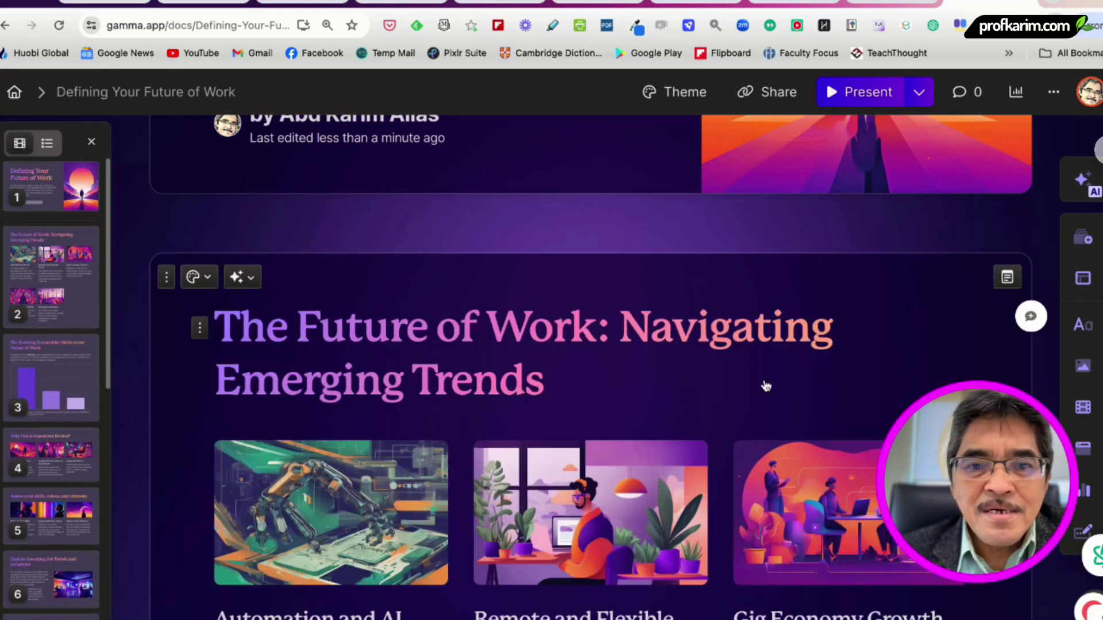
Start an AI-generated card after the job trends card, then discard the empty draft.
scroll(561, 419, down, 1)
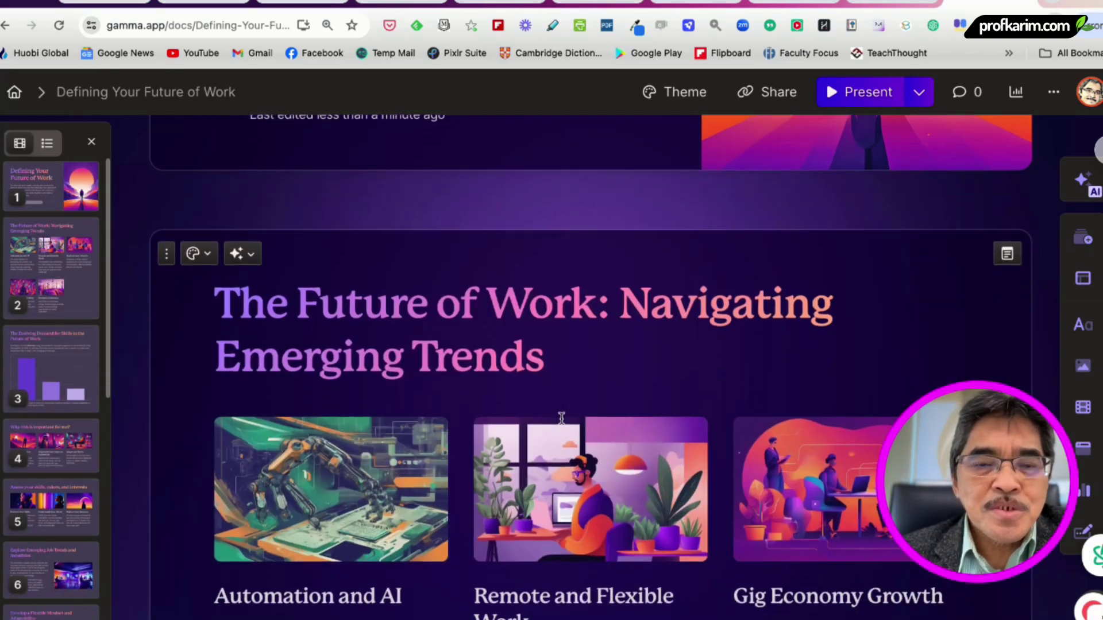
scroll(560, 419, up, 5)
scroll(560, 419, down, 3)
scroll(561, 419, down, 12)
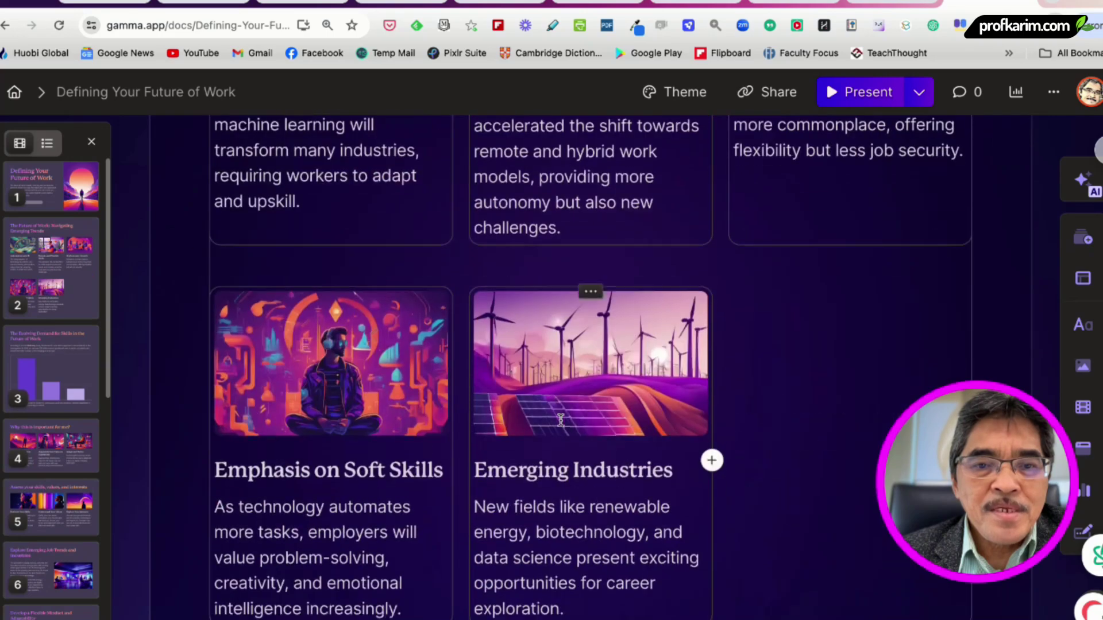
scroll(560, 420, up, 10)
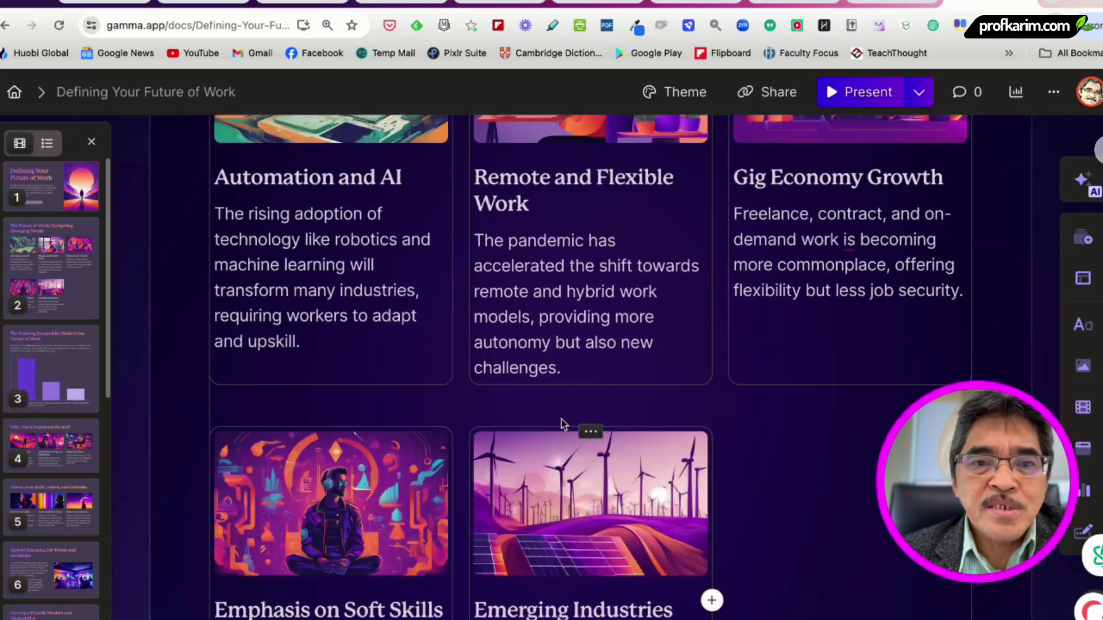
scroll(561, 418, up, 2)
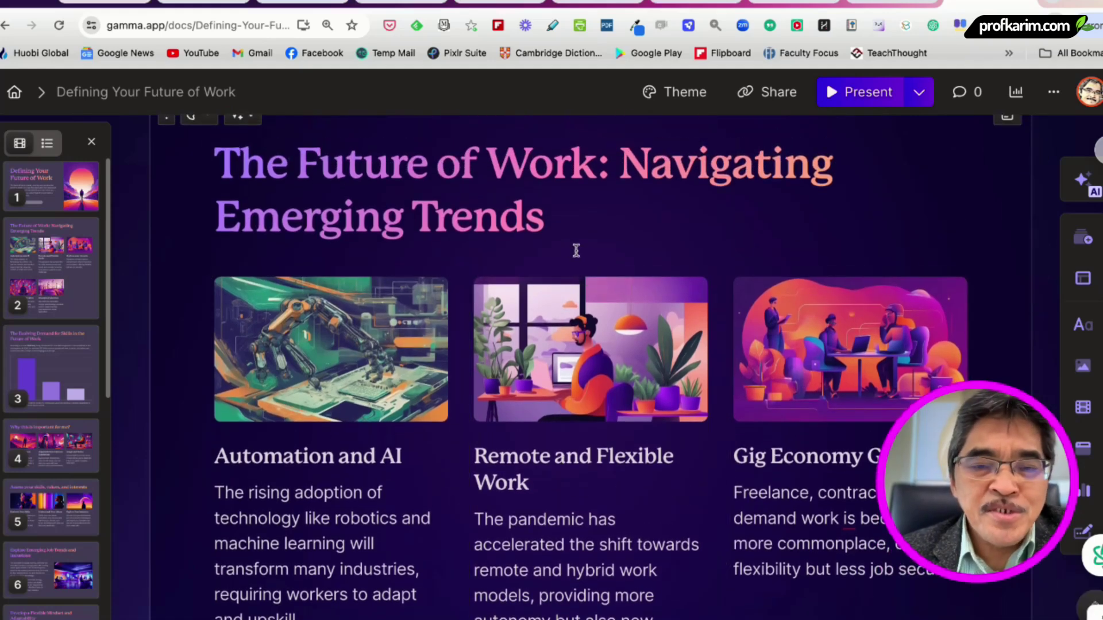
scroll(632, 355, down, 3)
scroll(632, 355, down, 3)
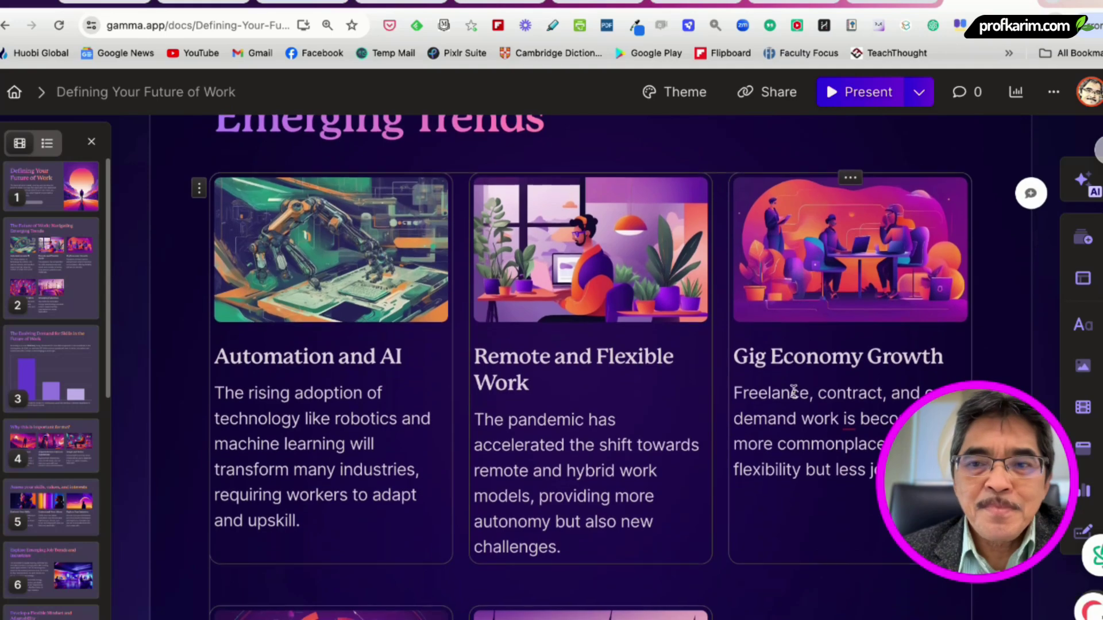
scroll(793, 390, down, 7)
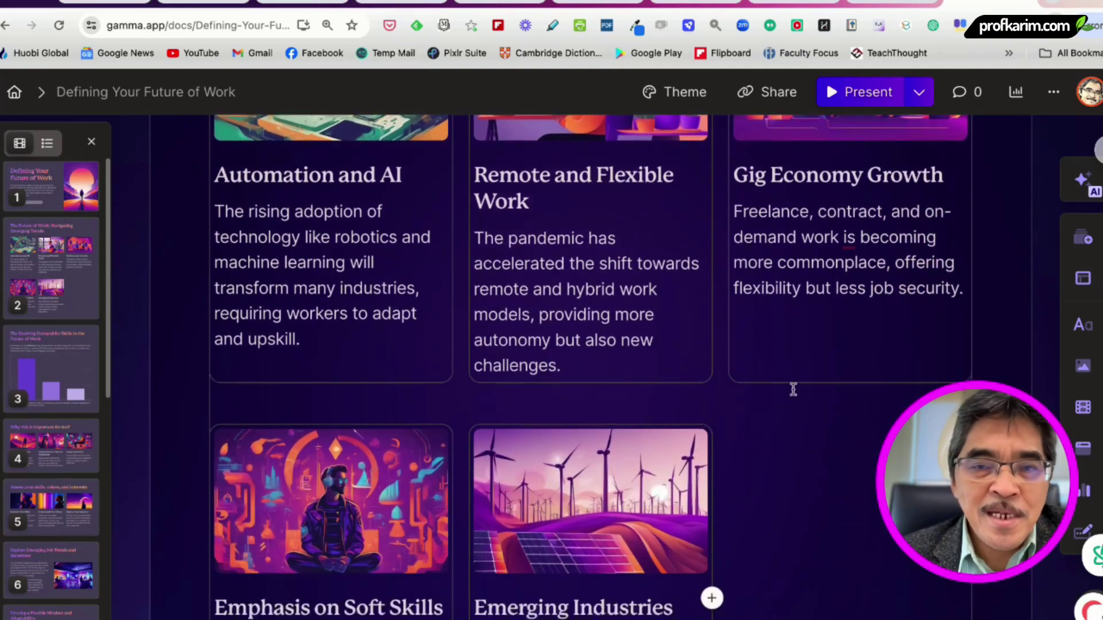
scroll(791, 389, down, 5)
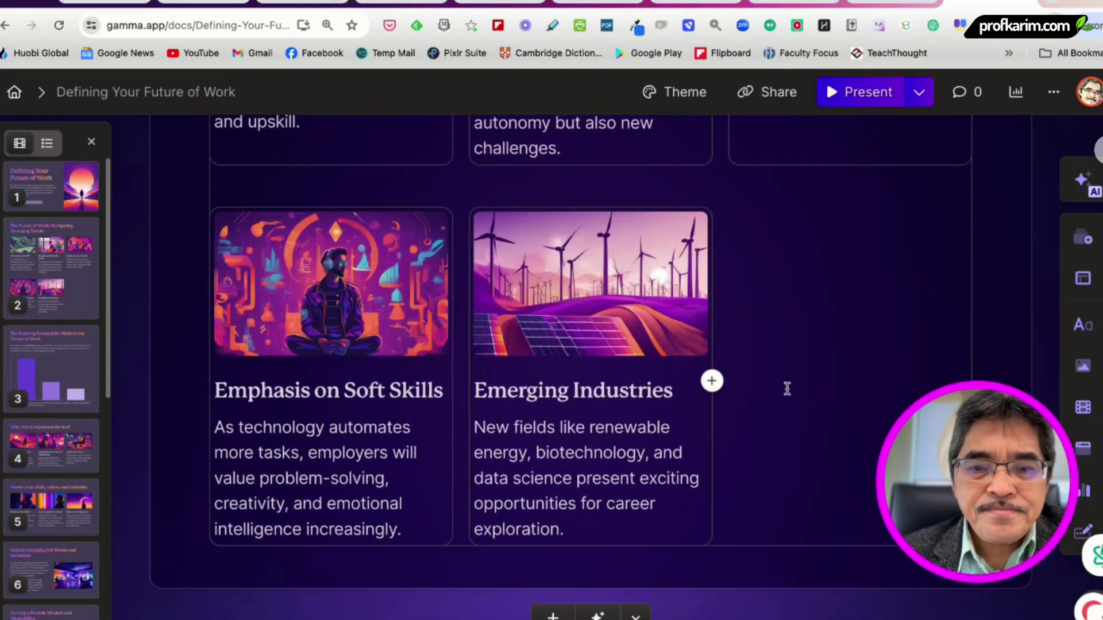
scroll(786, 389, down, 3)
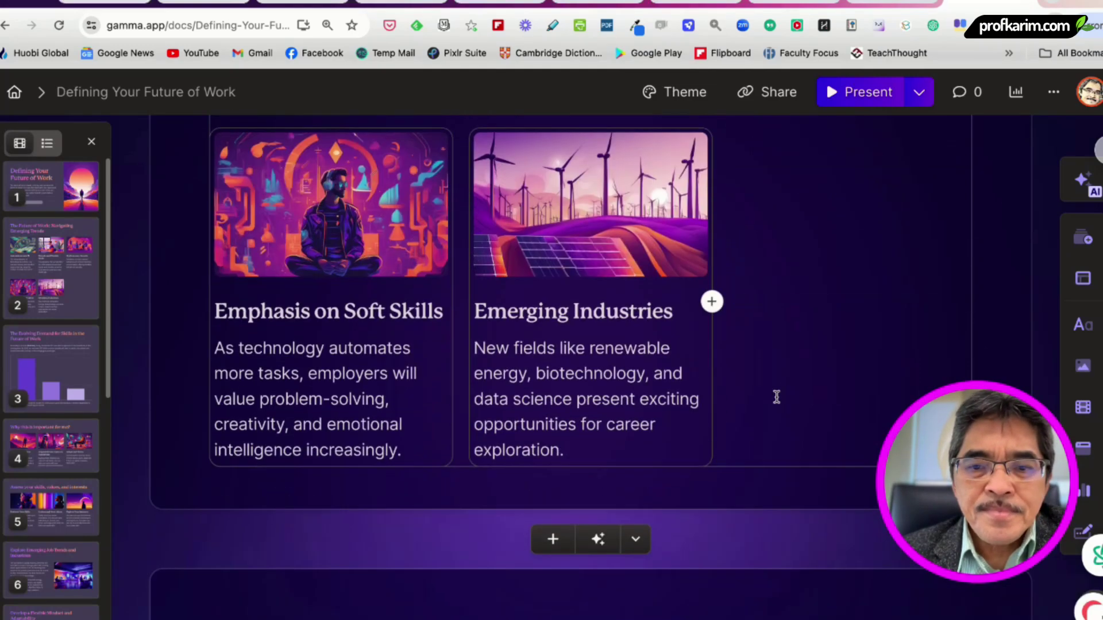
click(599, 540)
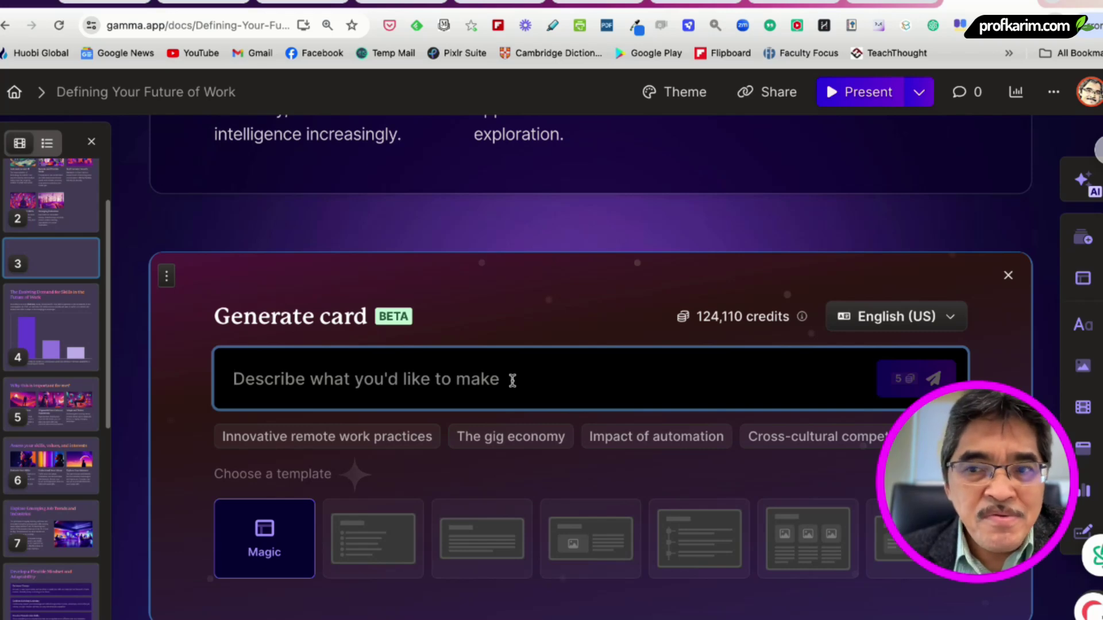
click(1008, 276)
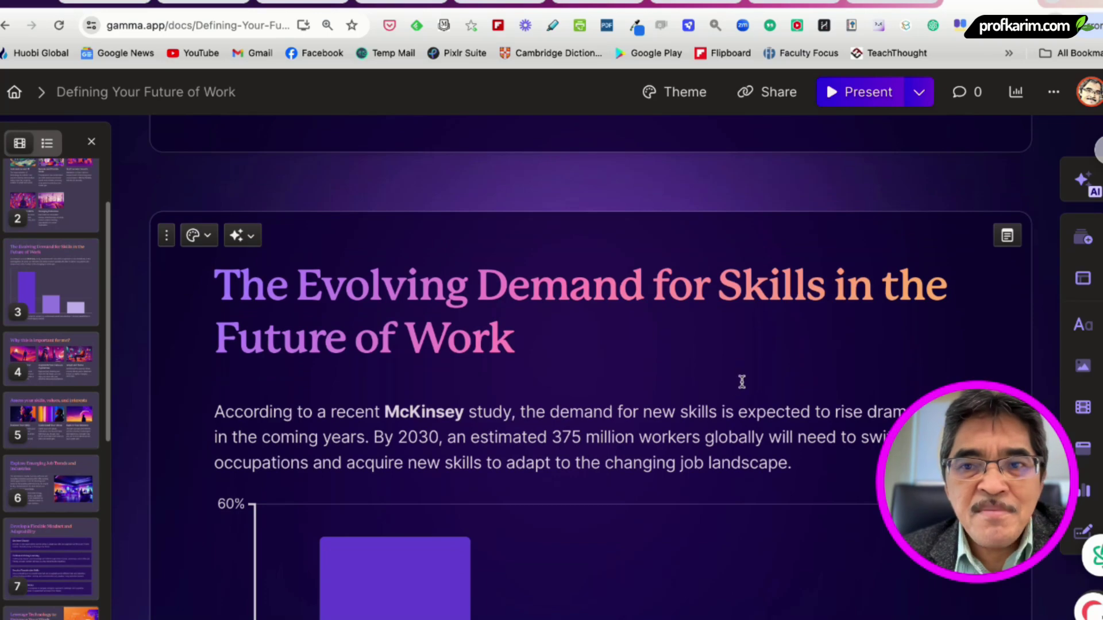
Scroll past the skills chart and job trends cards to card 7, Develop a Flexible Mindset.
scroll(741, 381, down, 3)
scroll(585, 366, down, 3)
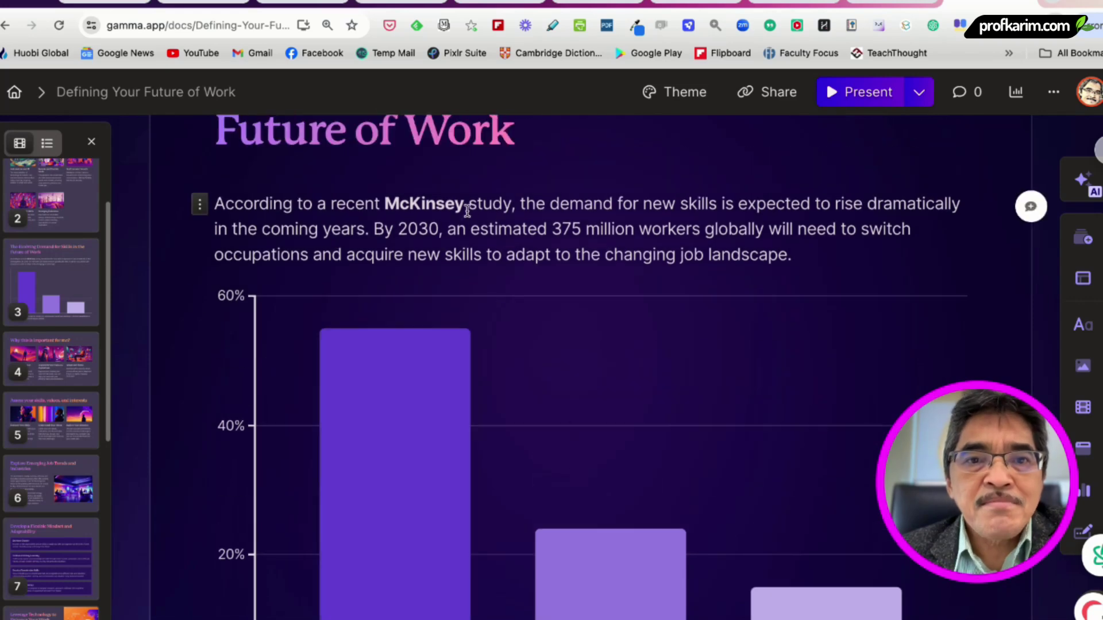
scroll(670, 276, down, 5)
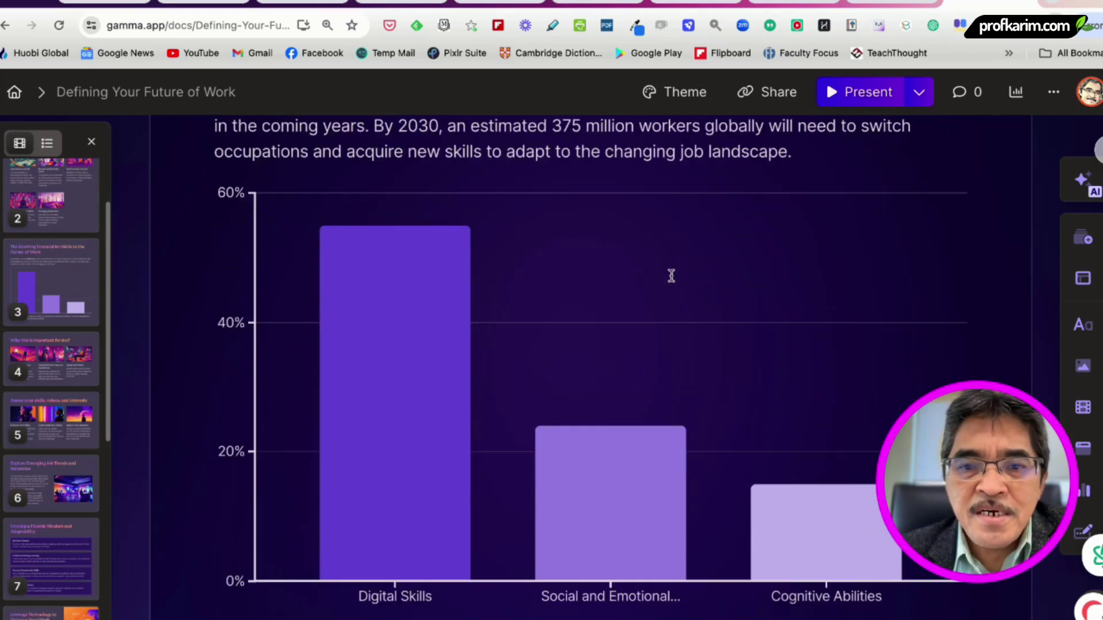
mouse_move(603, 338)
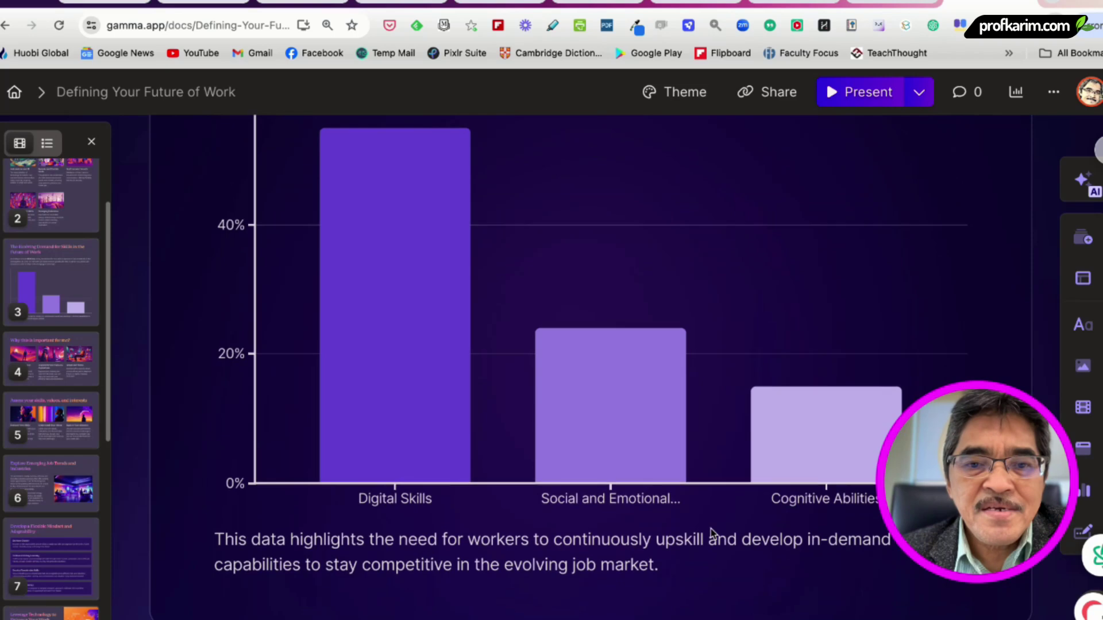
scroll(698, 505, down, 2)
scroll(668, 476, up, 3)
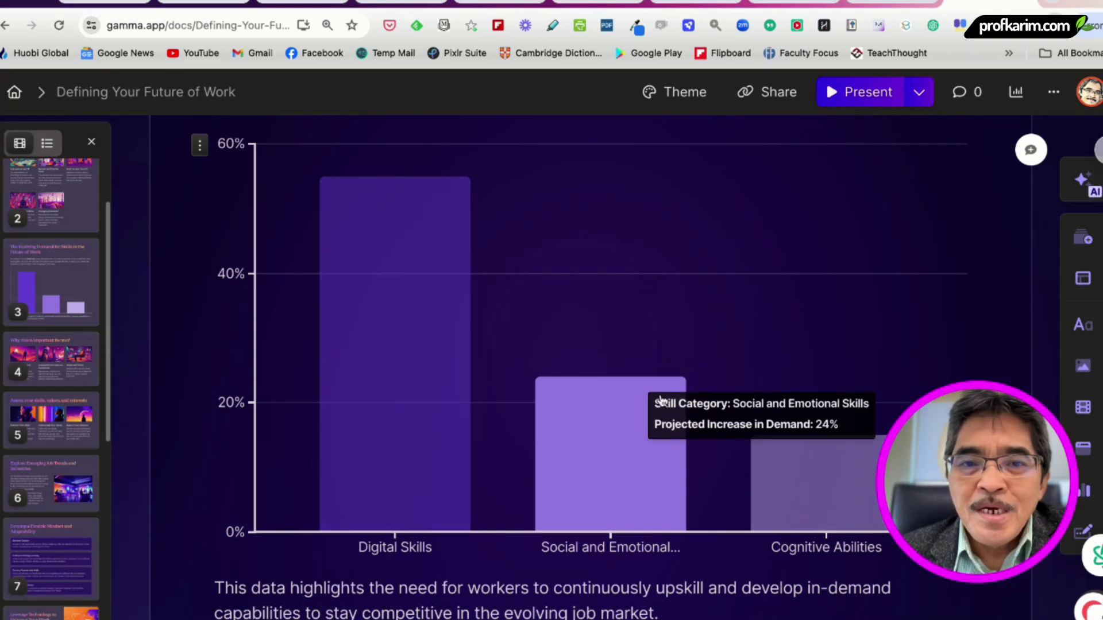
scroll(660, 399, up, 8)
scroll(660, 394, up, 9)
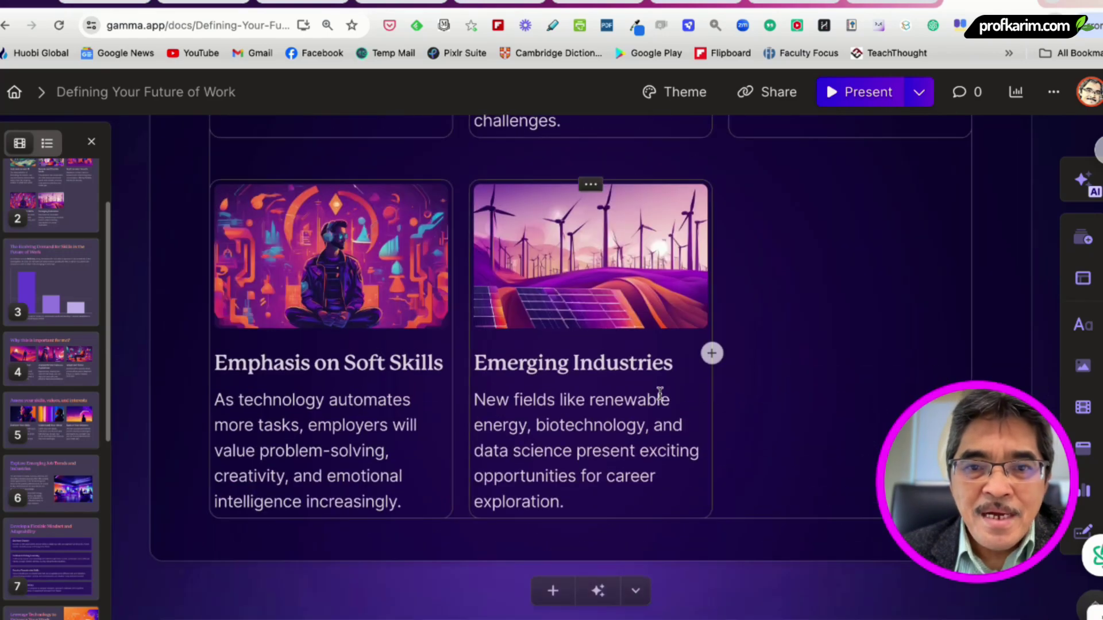
scroll(639, 419, up, 9)
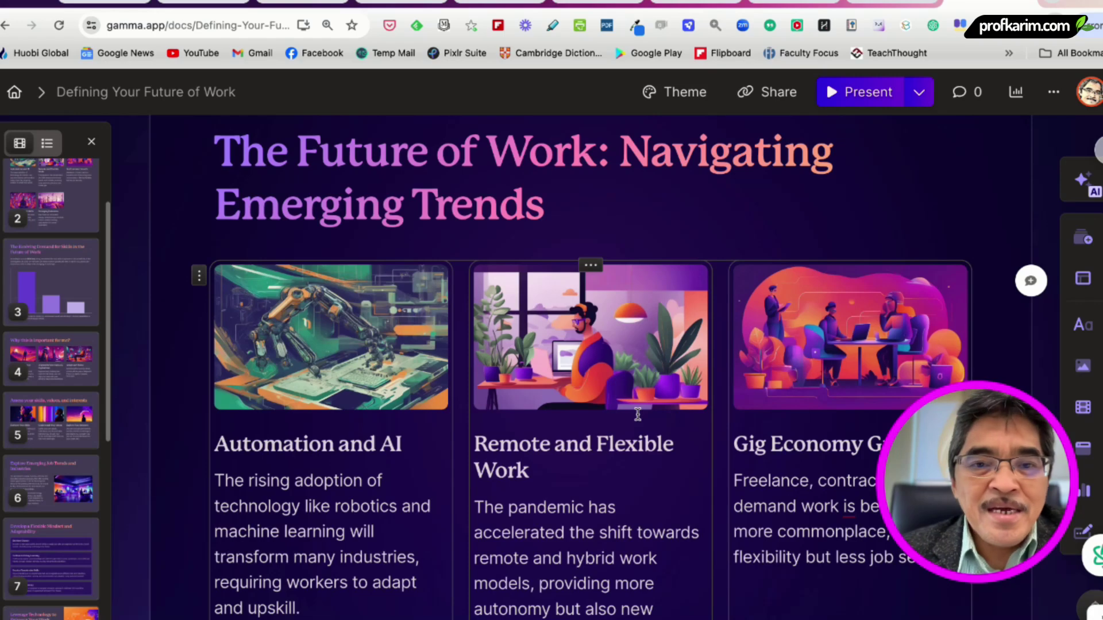
scroll(682, 420, down, 5)
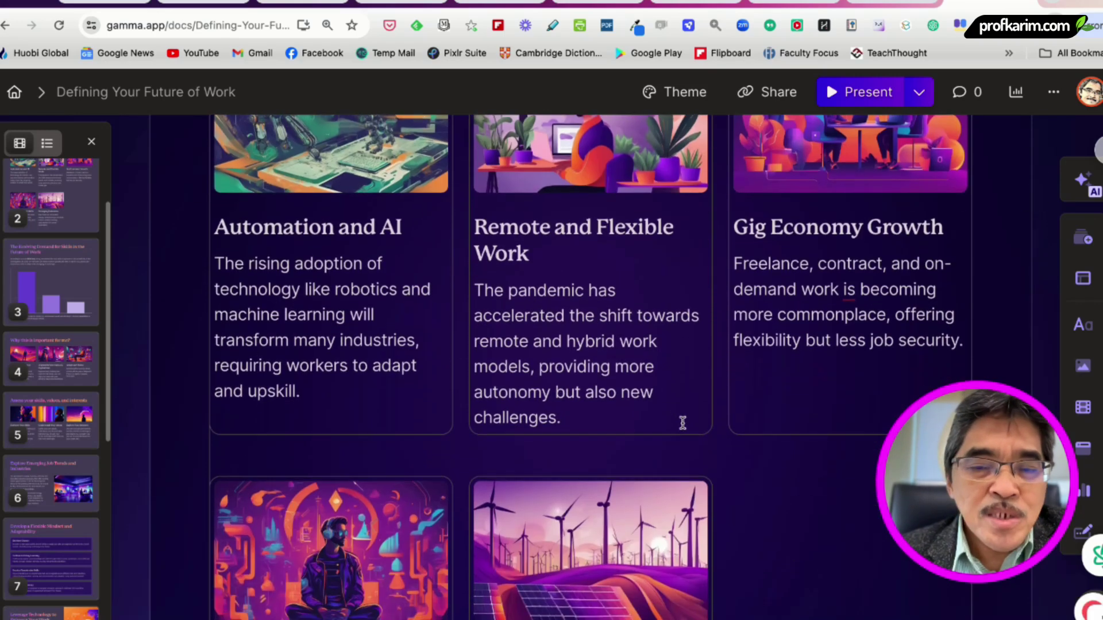
scroll(682, 422, down, 6)
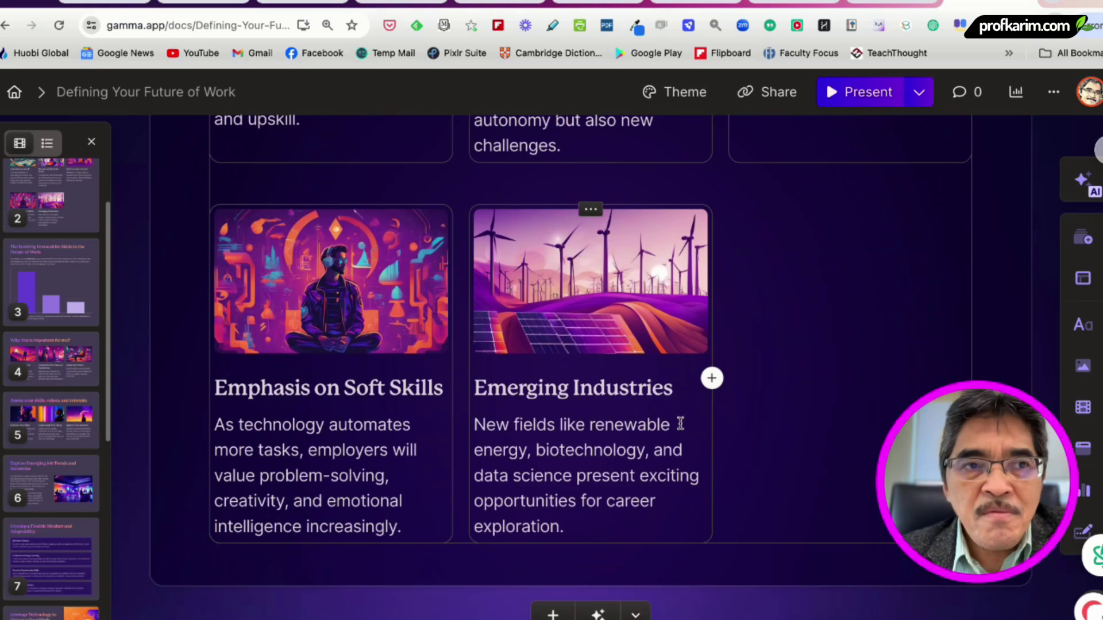
scroll(683, 423, down, 10)
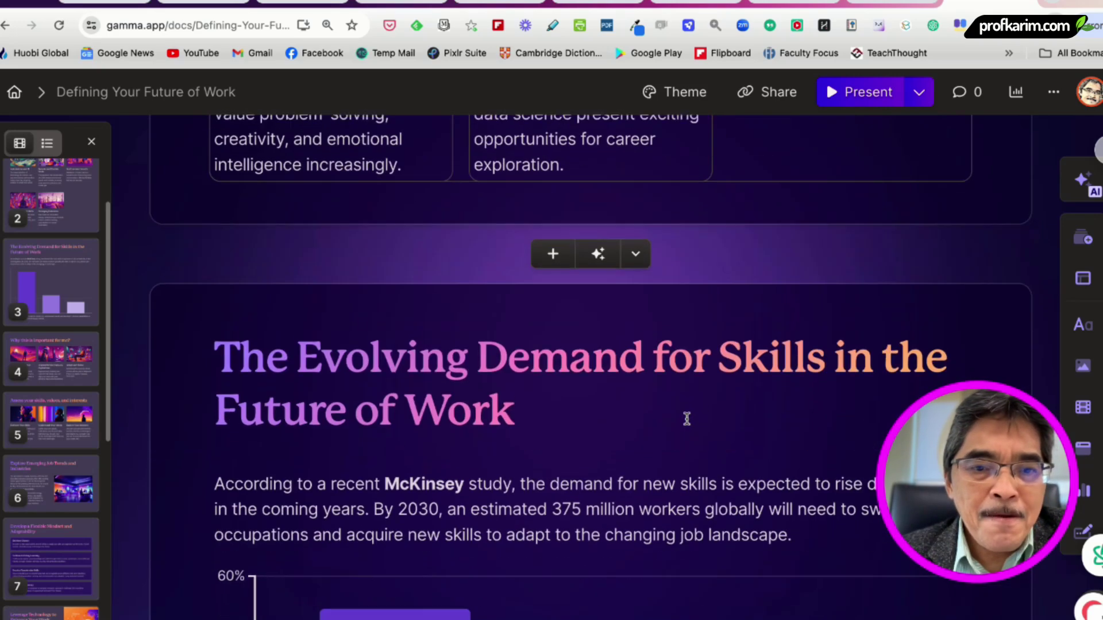
scroll(687, 419, down, 8)
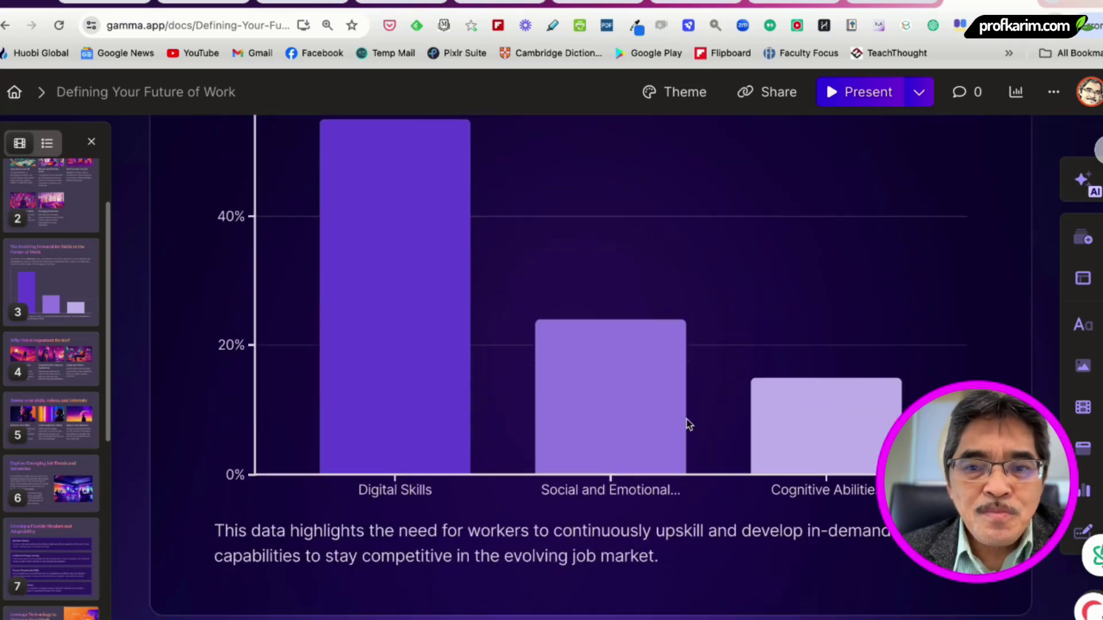
scroll(689, 425, down, 4)
scroll(688, 424, down, 1)
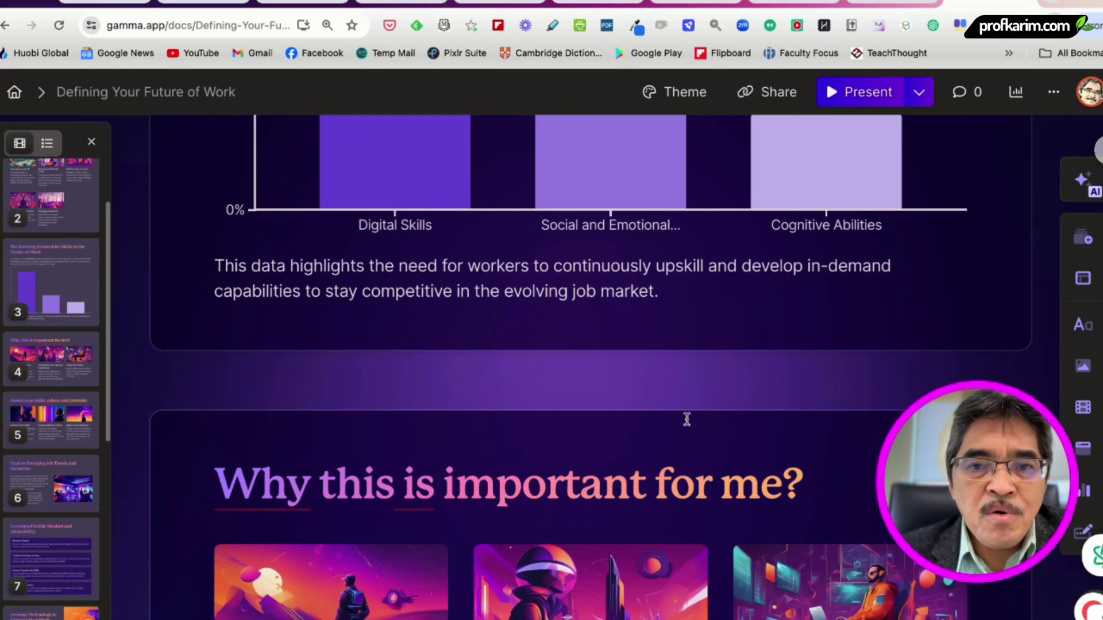
scroll(683, 424, down, 1)
scroll(683, 424, down, 2)
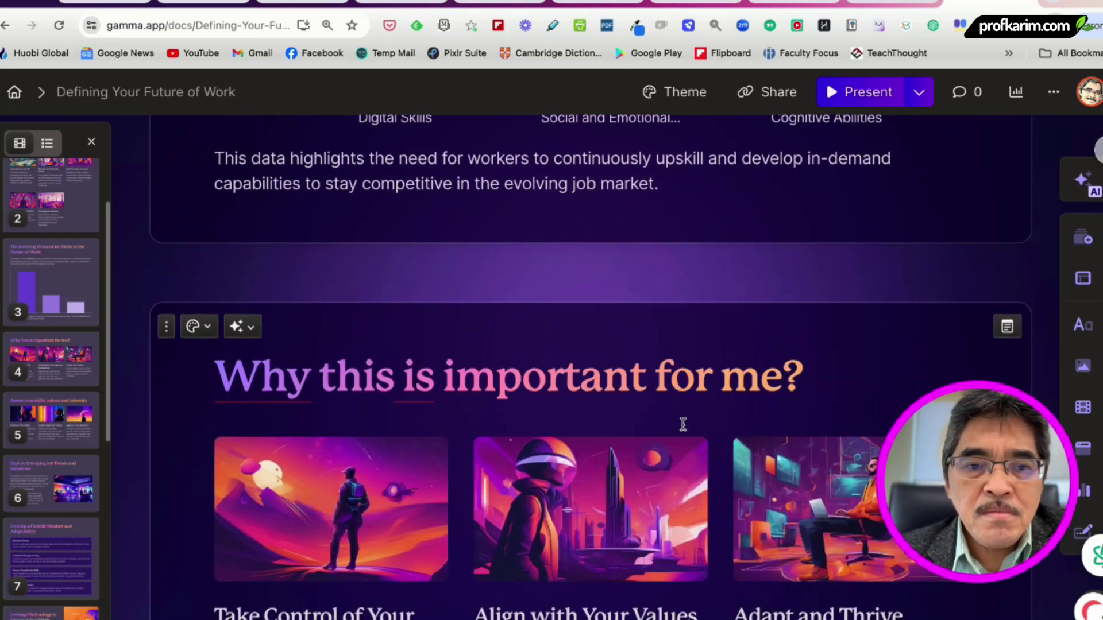
scroll(683, 425, down, 2)
scroll(683, 428, down, 10)
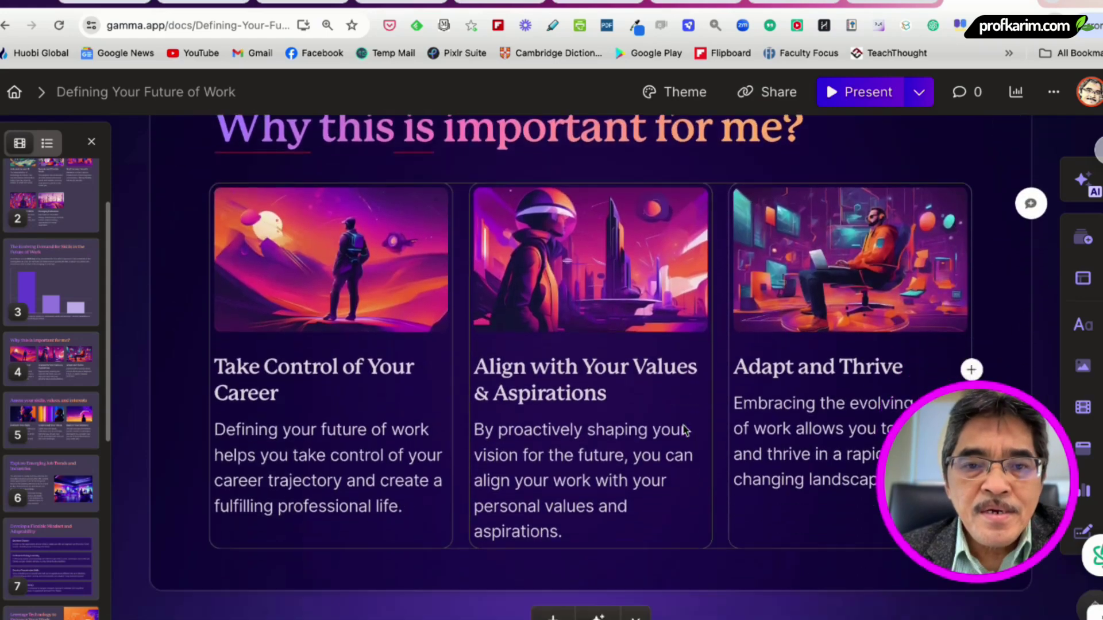
scroll(684, 425, down, 7)
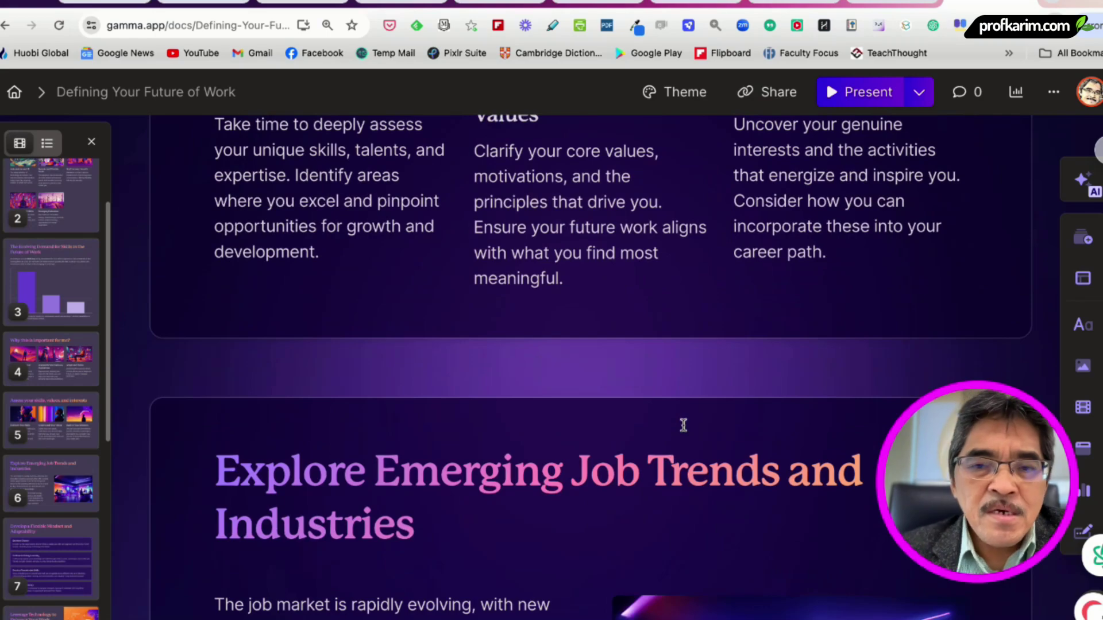
scroll(680, 425, down, 8)
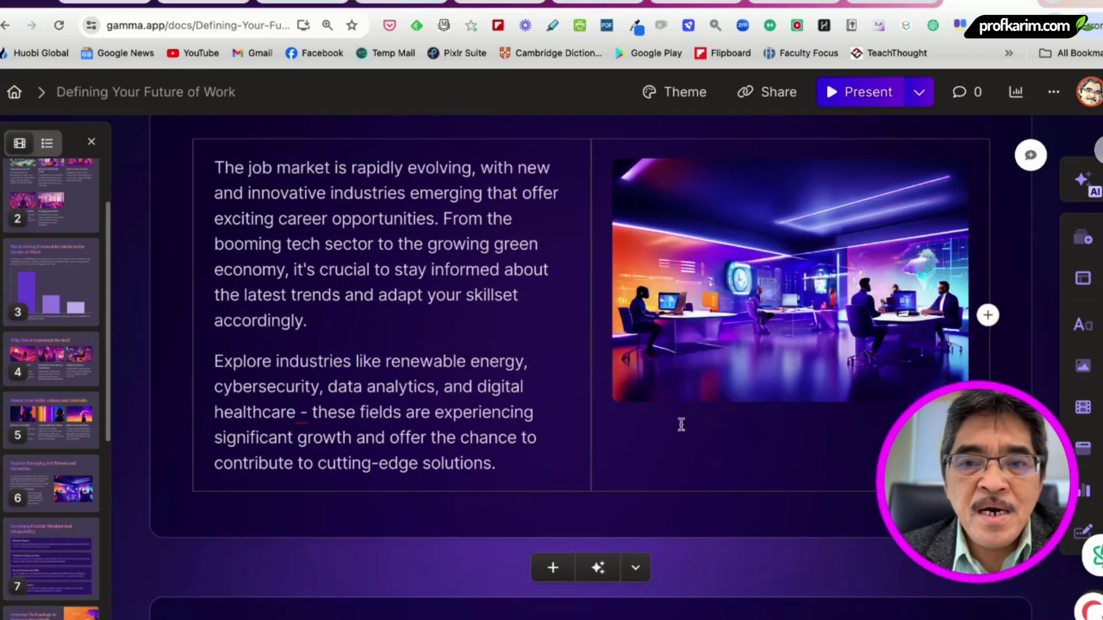
scroll(680, 425, down, 12)
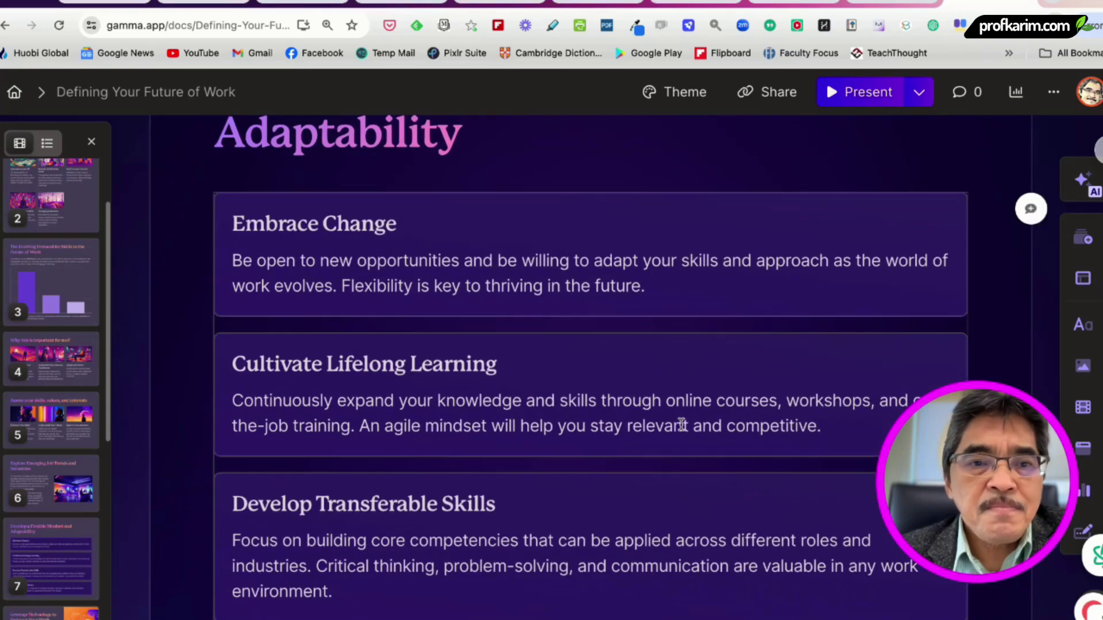
scroll(681, 425, up, 4)
scroll(680, 425, down, 7)
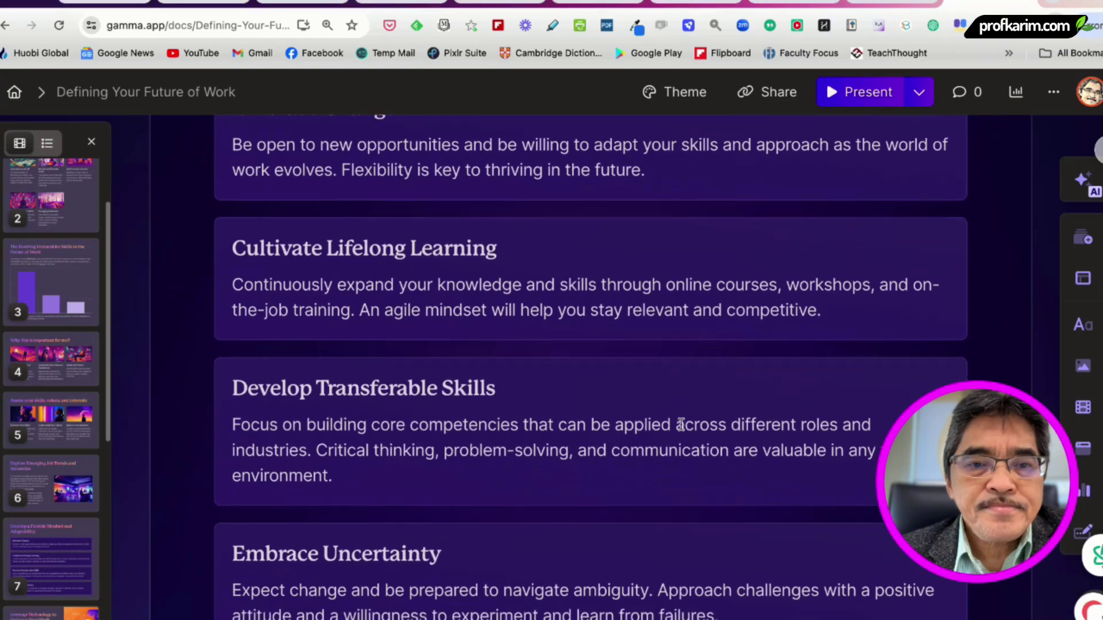
scroll(681, 425, down, 2)
scroll(679, 423, up, 6)
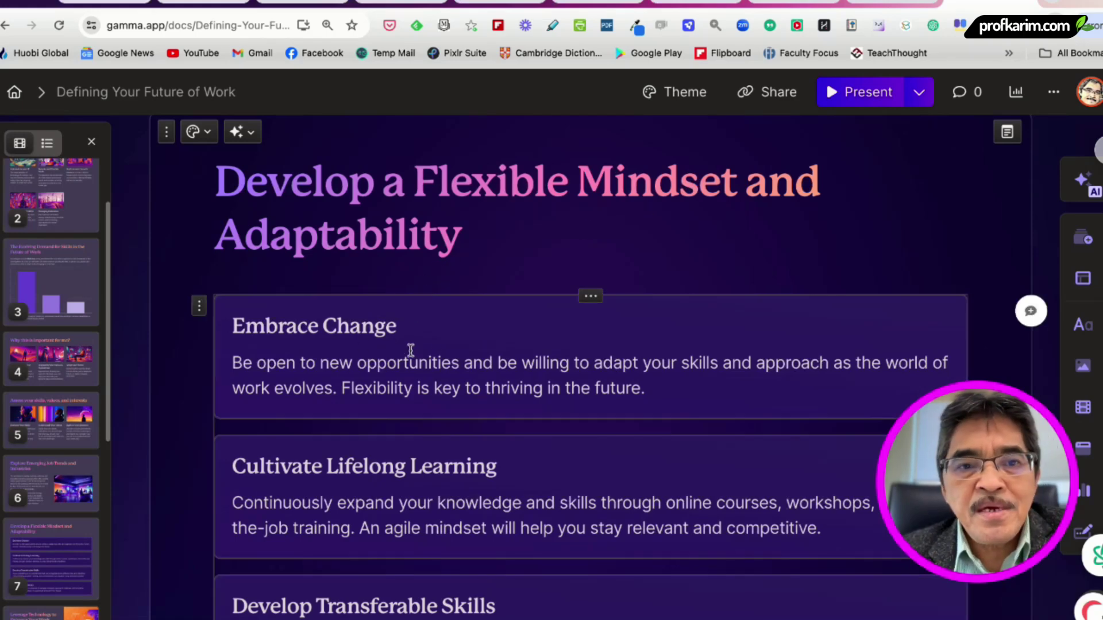
scroll(425, 373, down, 2)
scroll(500, 406, down, 4)
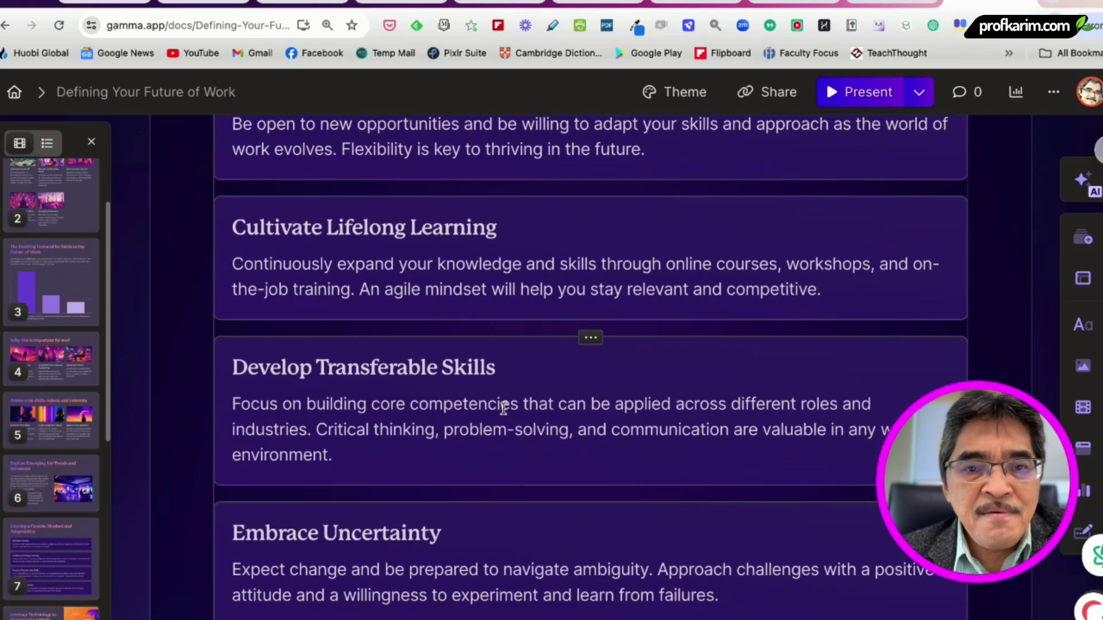
scroll(503, 407, down, 1)
scroll(494, 421, down, 2)
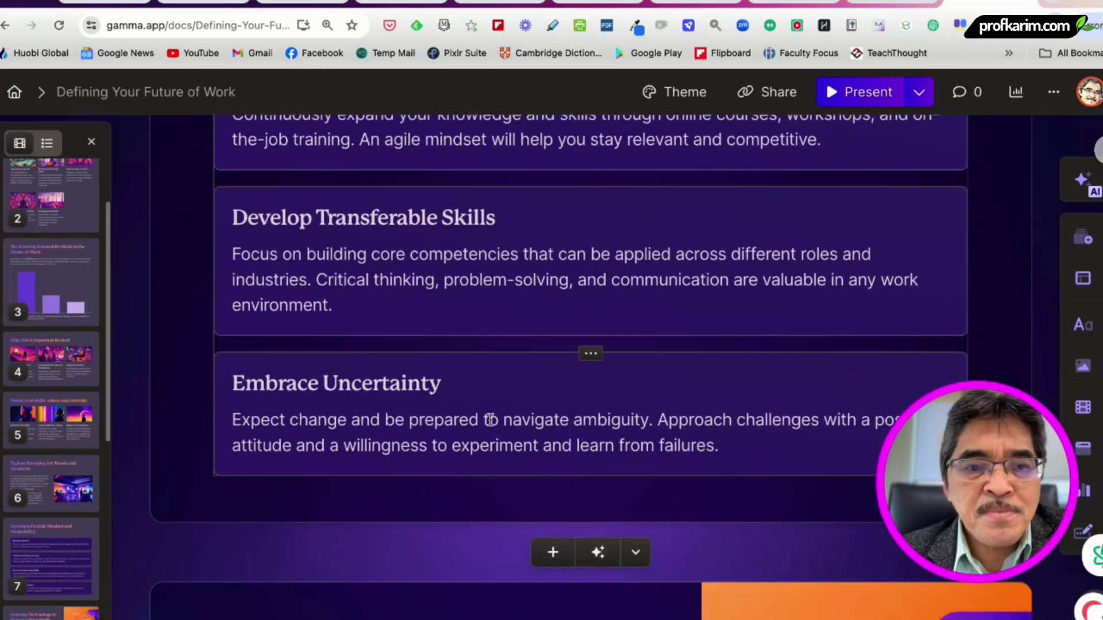
scroll(536, 400, up, 5)
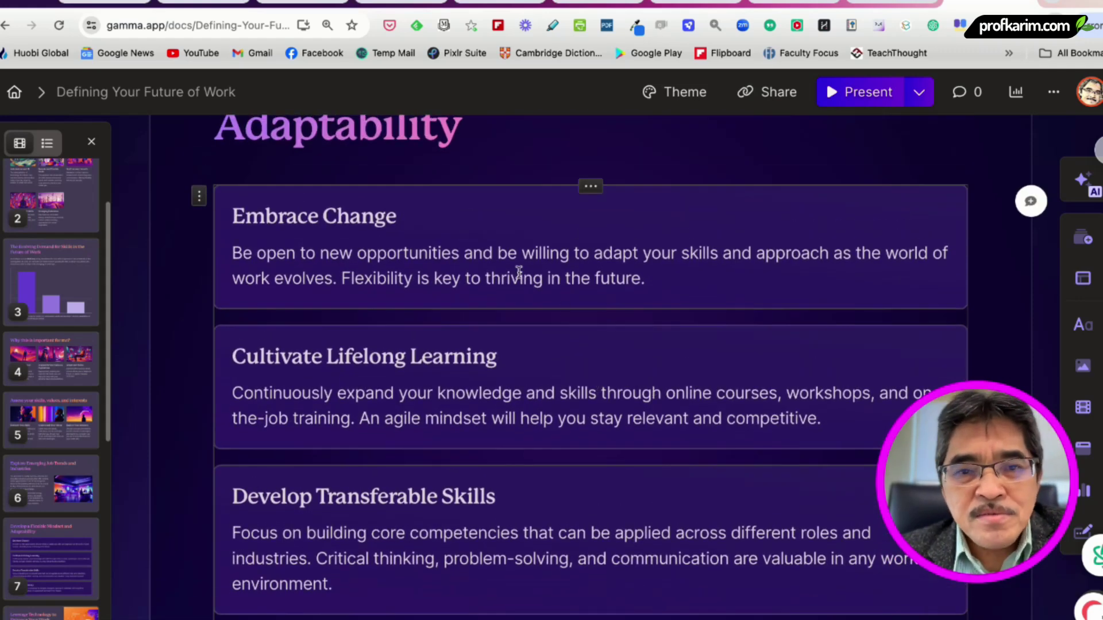
scroll(530, 285, up, 2)
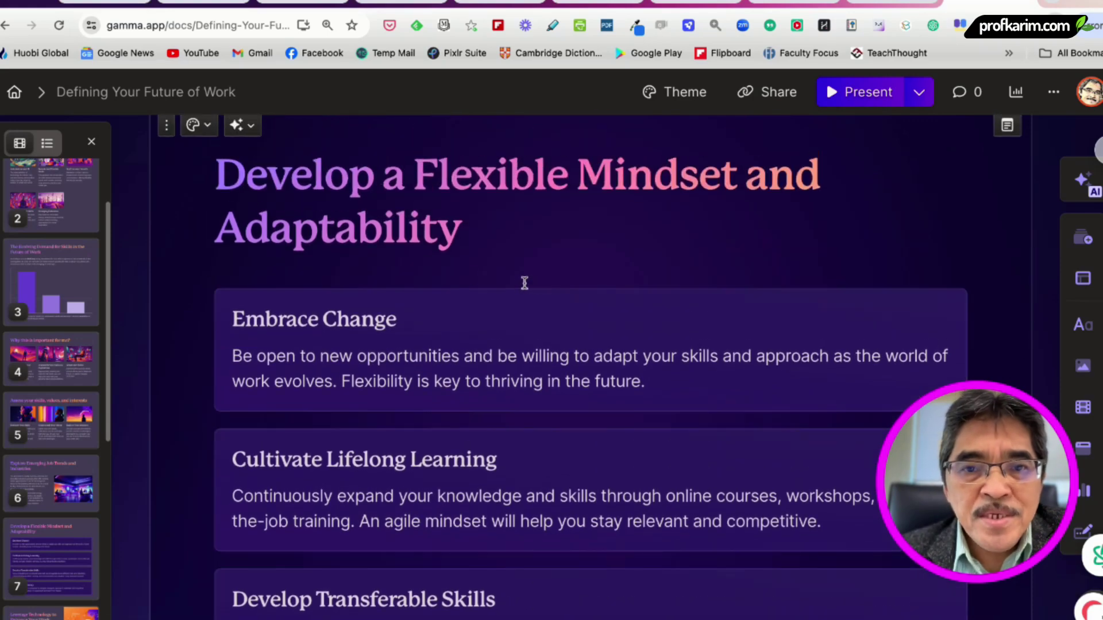
scroll(523, 283, down, 5)
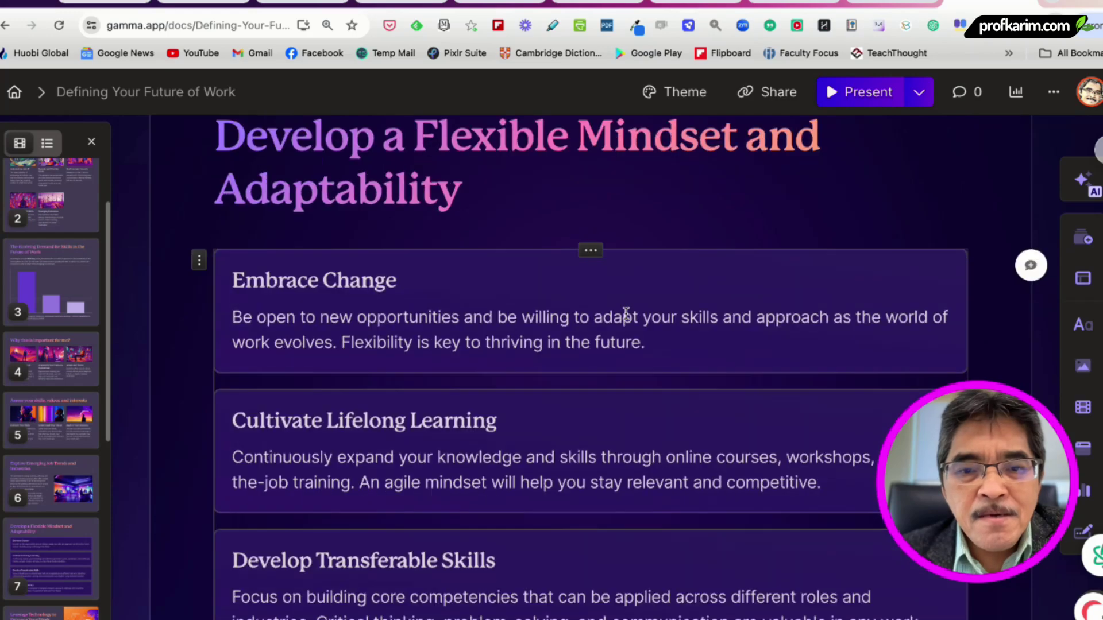
scroll(624, 314, up, 7)
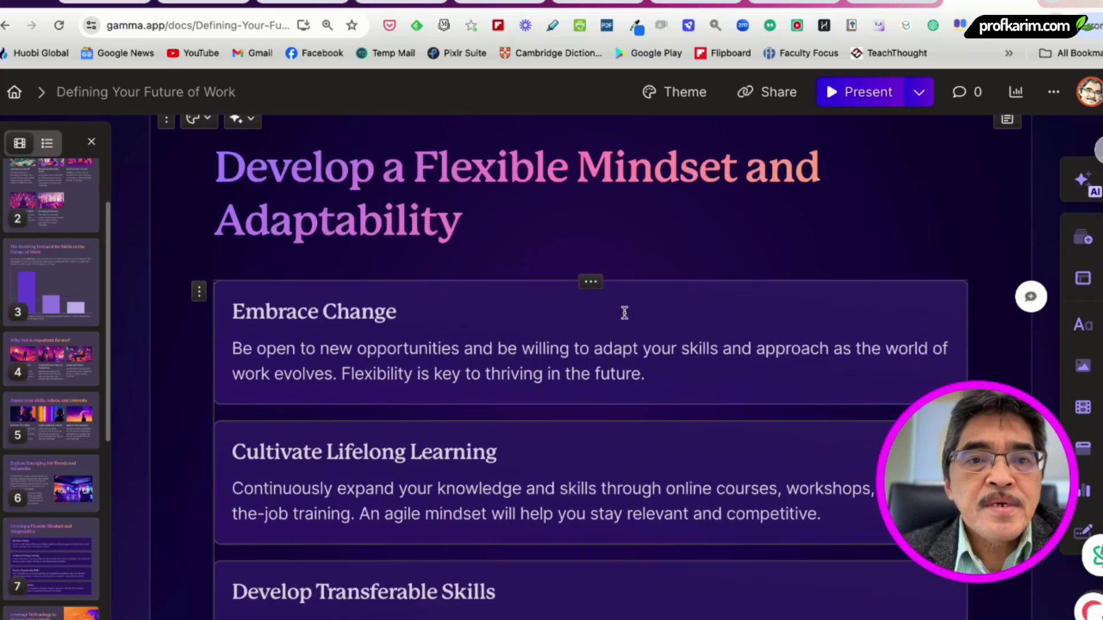
Open card 7's Edit with AI menu showing the Writing and Layout actions.
click(248, 263)
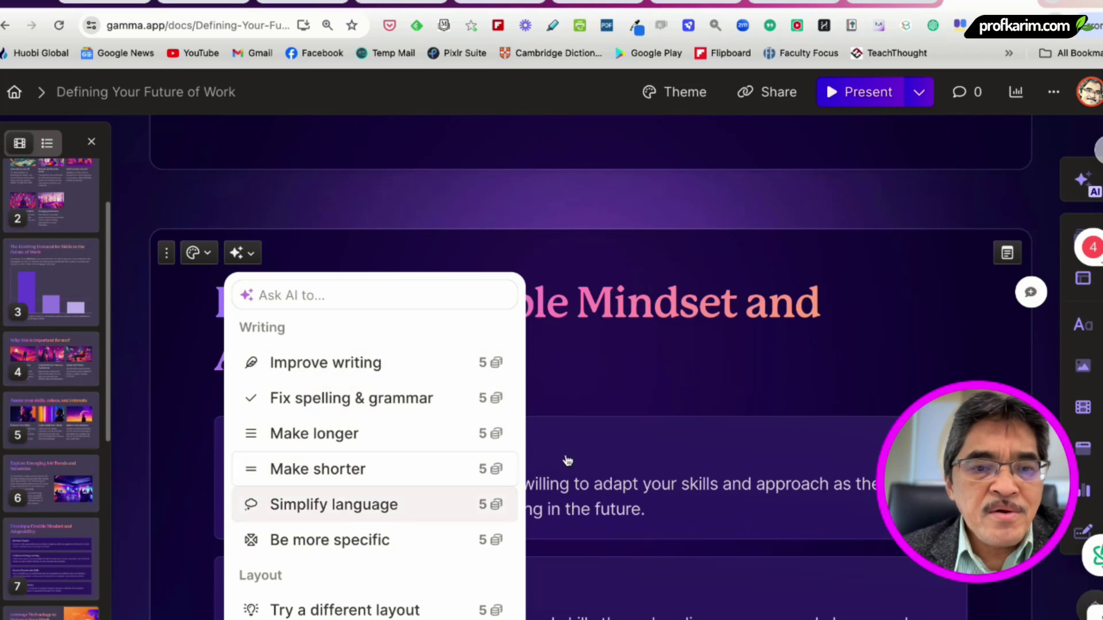
key(Escape)
scroll(318, 227, down, 3)
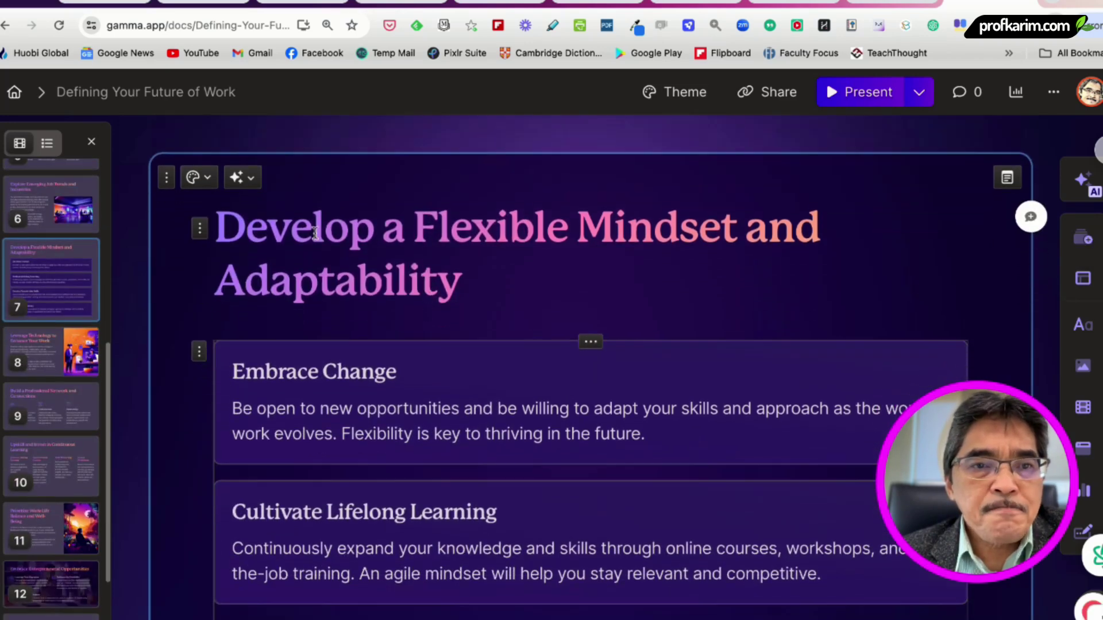
click(242, 170)
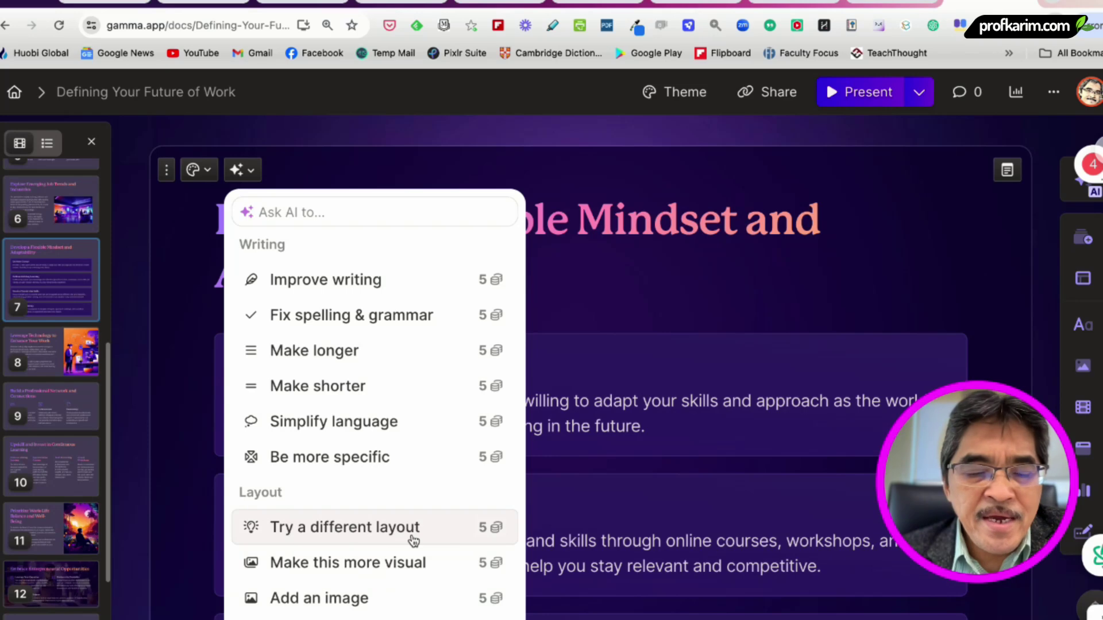
Apply 'Make this more visual' to add illustrations above the card's four points.
click(303, 567)
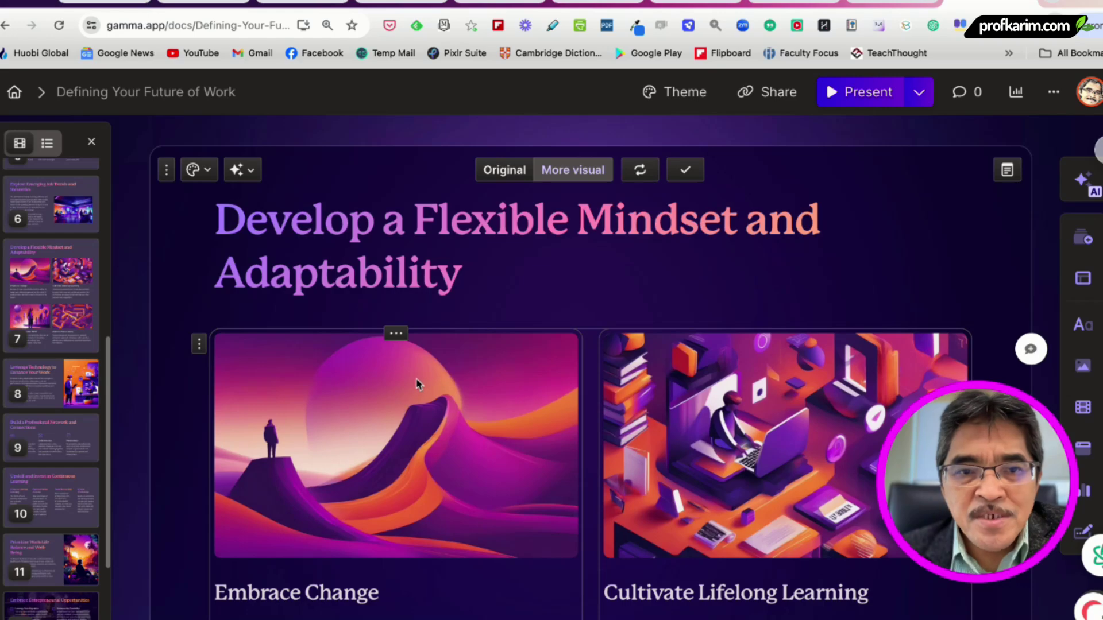
scroll(419, 384, down, 5)
scroll(507, 394, down, 7)
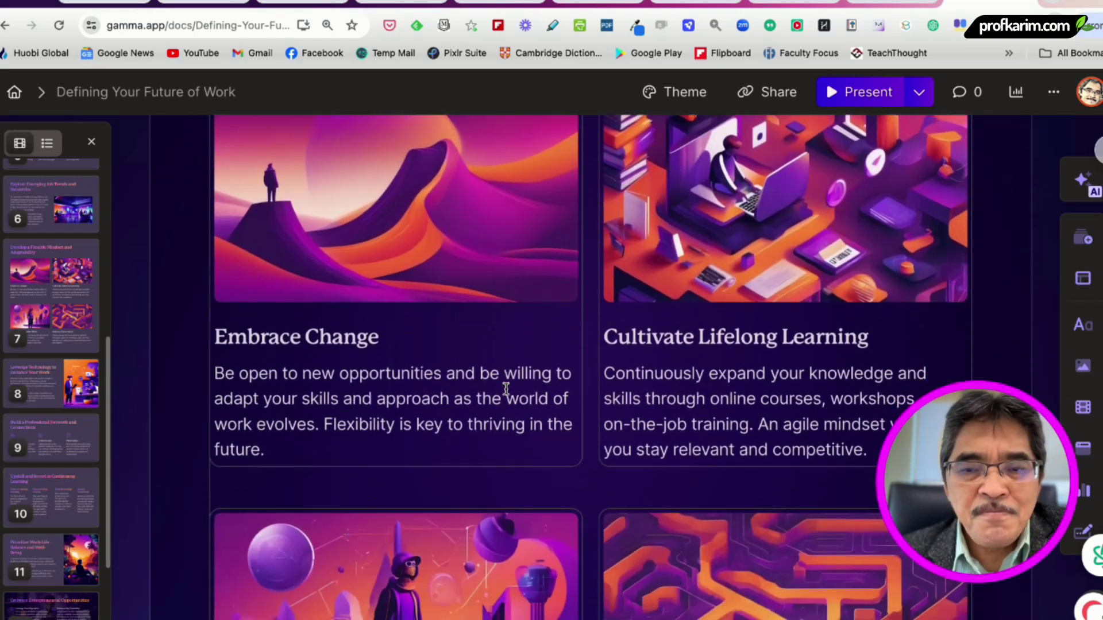
scroll(506, 393, down, 3)
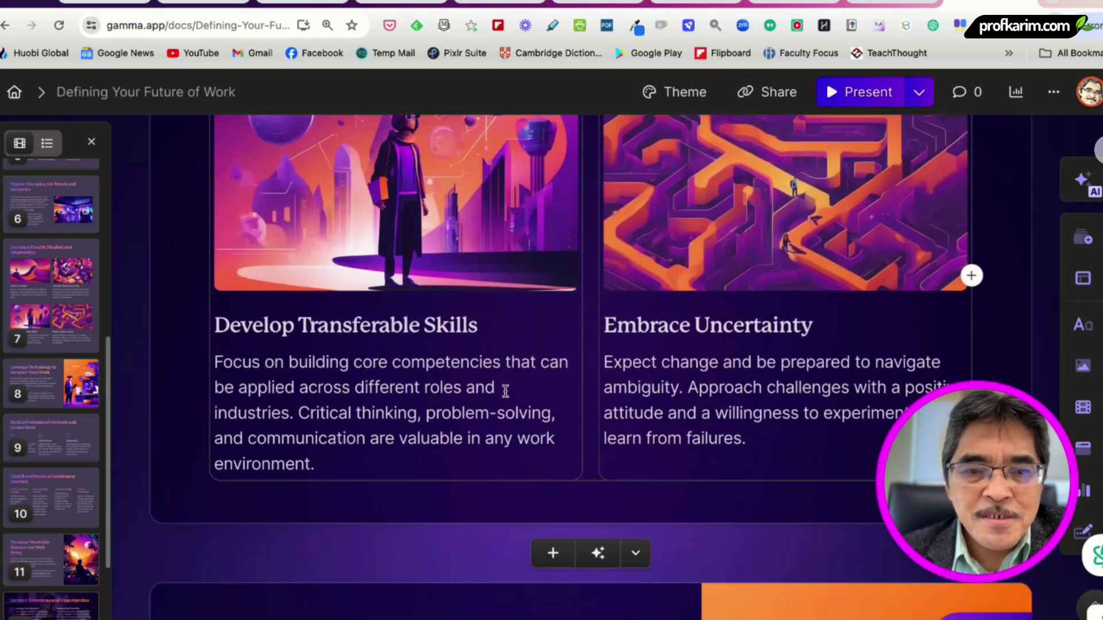
scroll(500, 394, up, 6)
scroll(499, 393, up, 10)
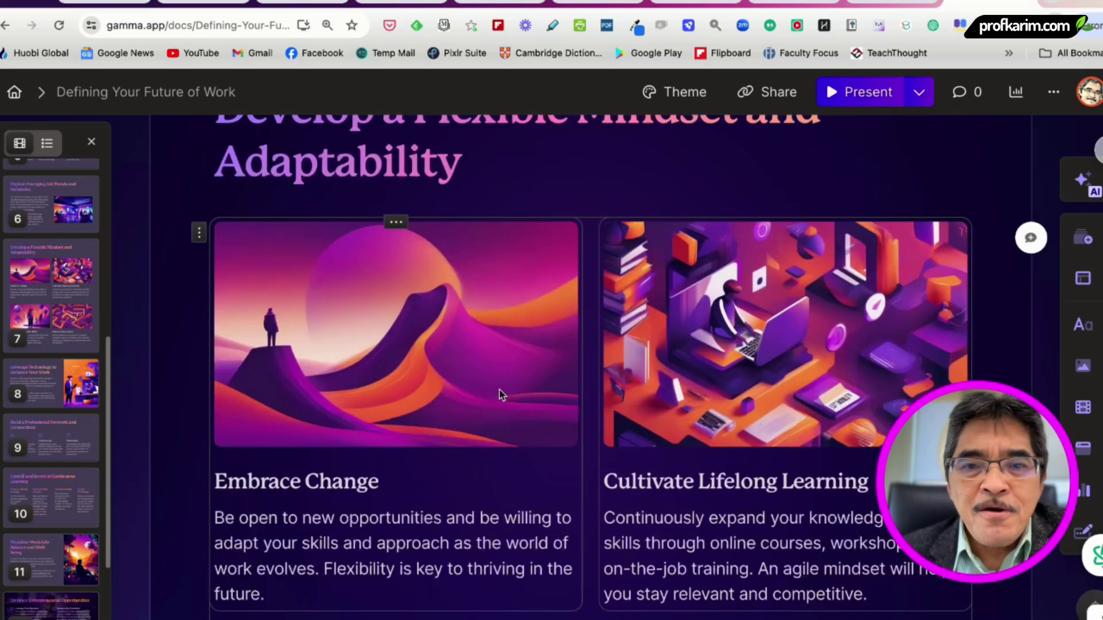
Scroll up to the Defining Your Future of Work title card.
scroll(498, 390, up, 12)
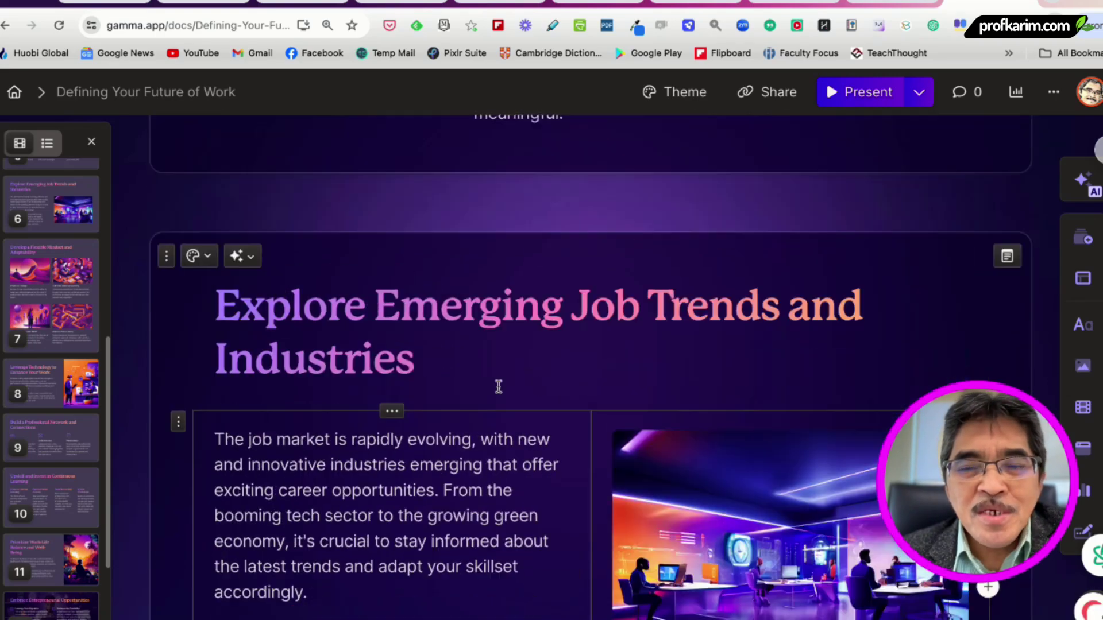
scroll(498, 390, up, 12)
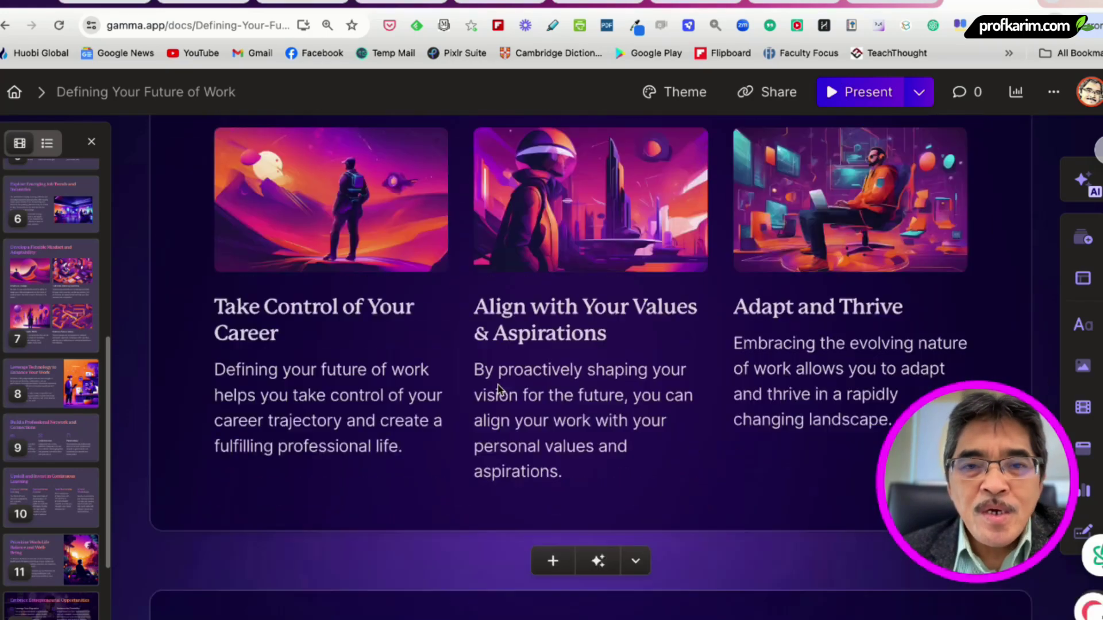
scroll(498, 389, up, 10)
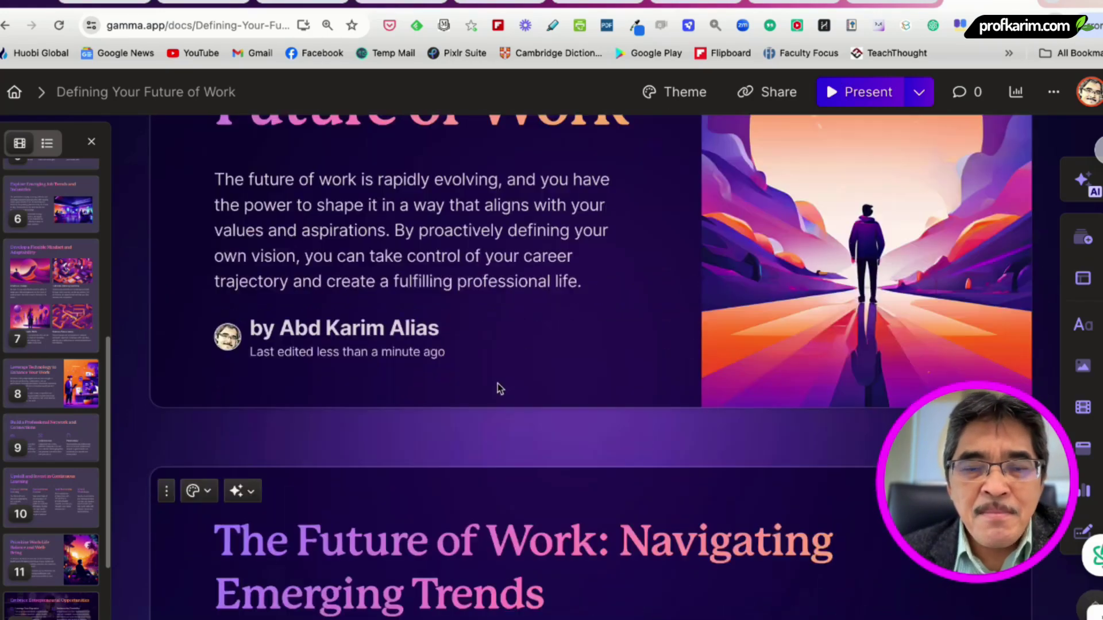